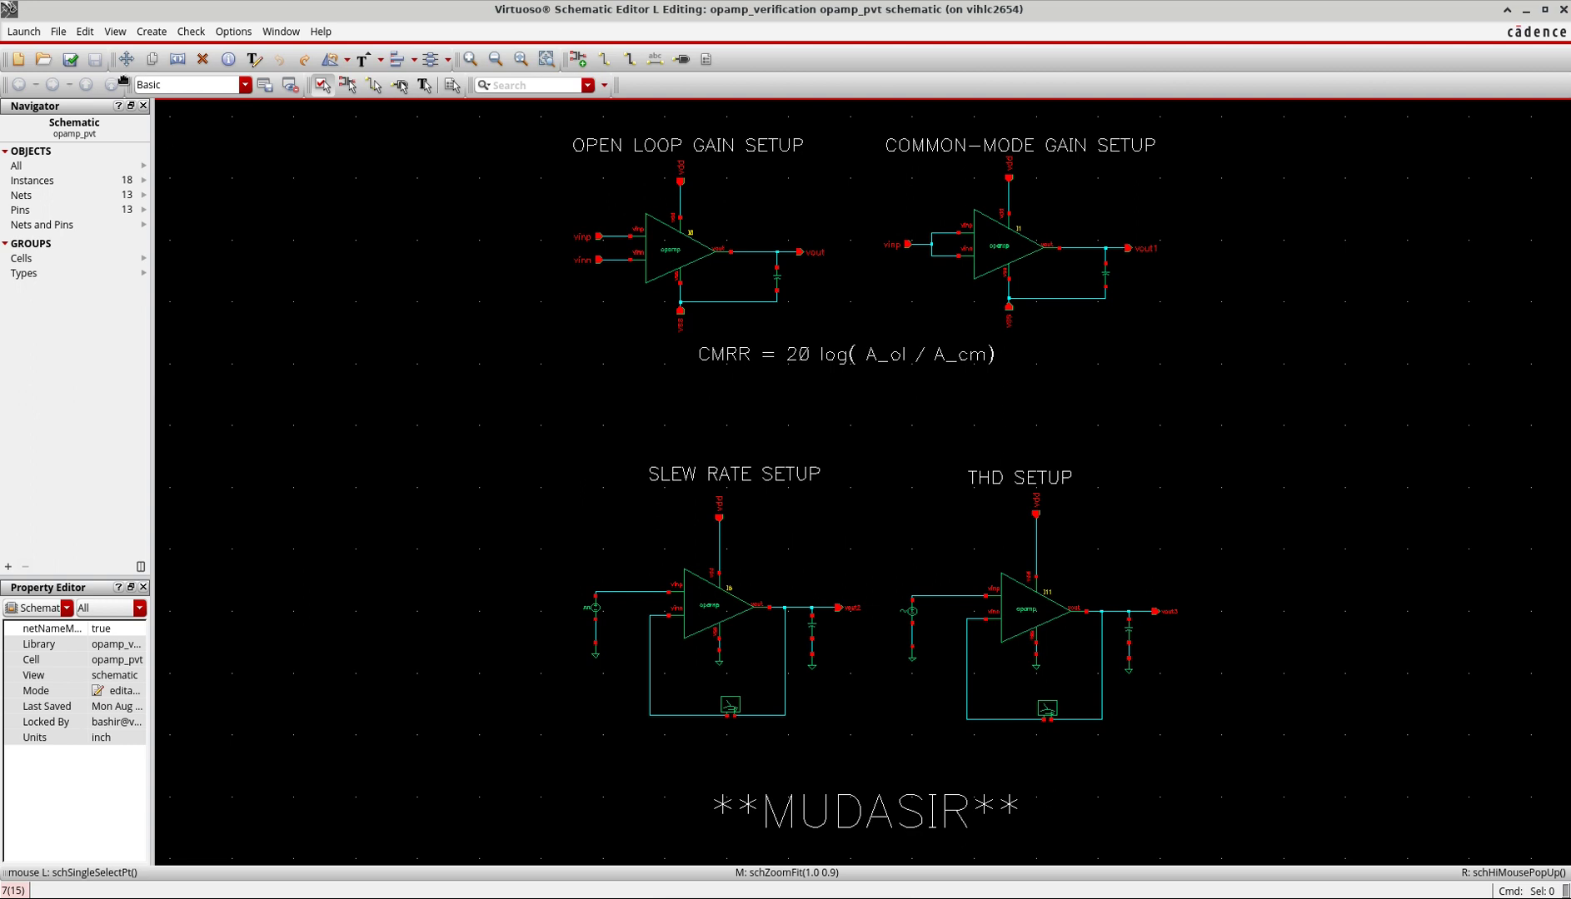
{"action": "left_click", "coordinate": [23, 34]}
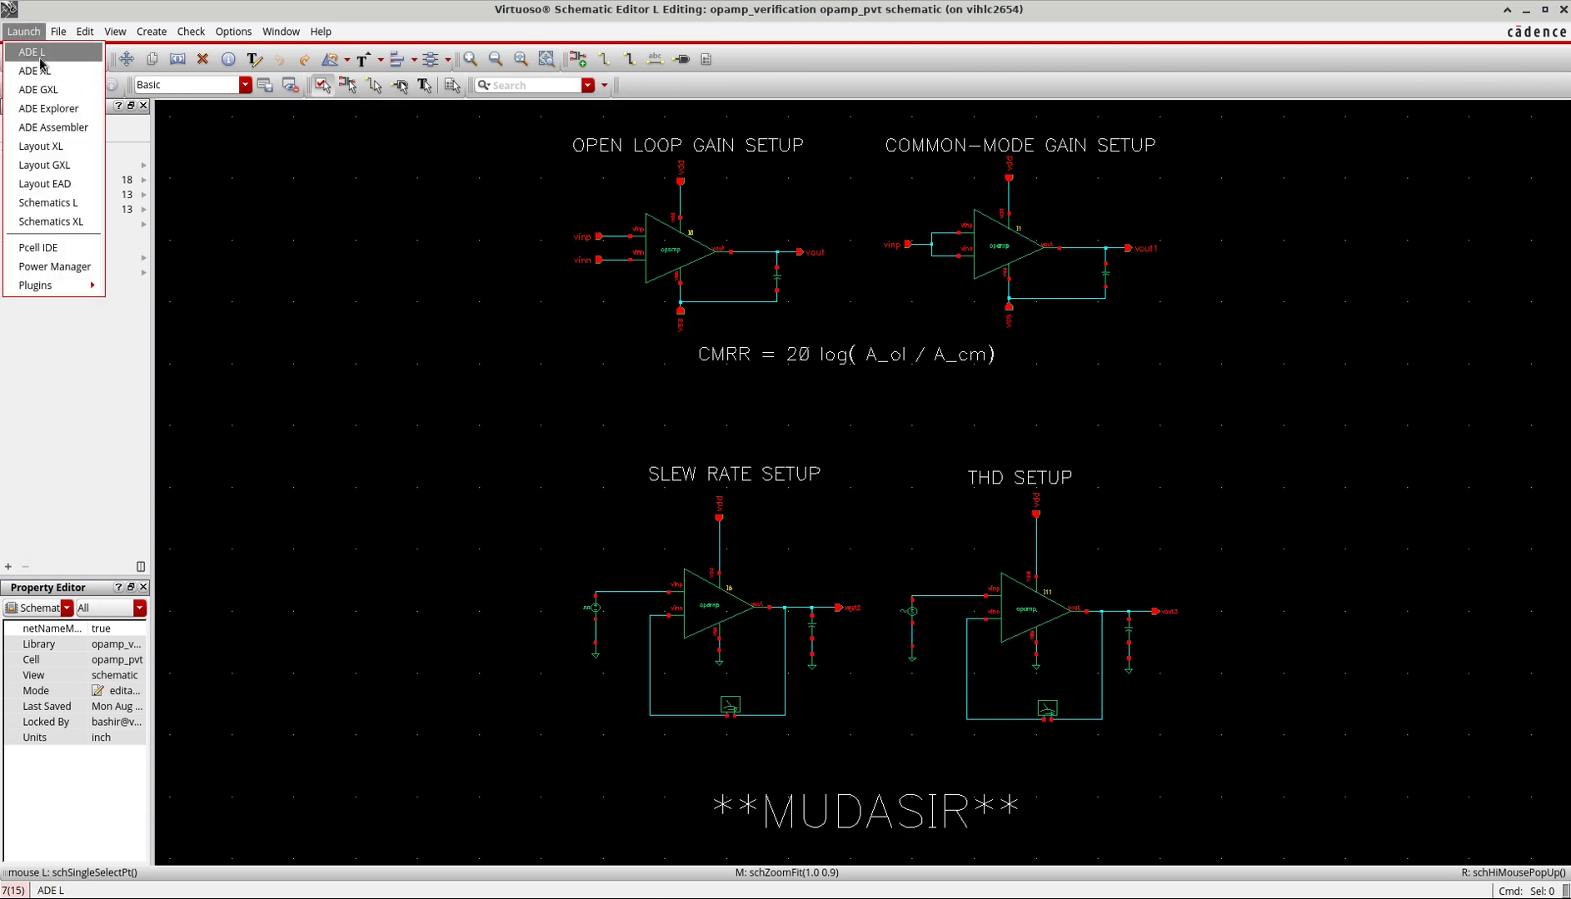
{"action": "left_click", "coordinate": [385, 282]}
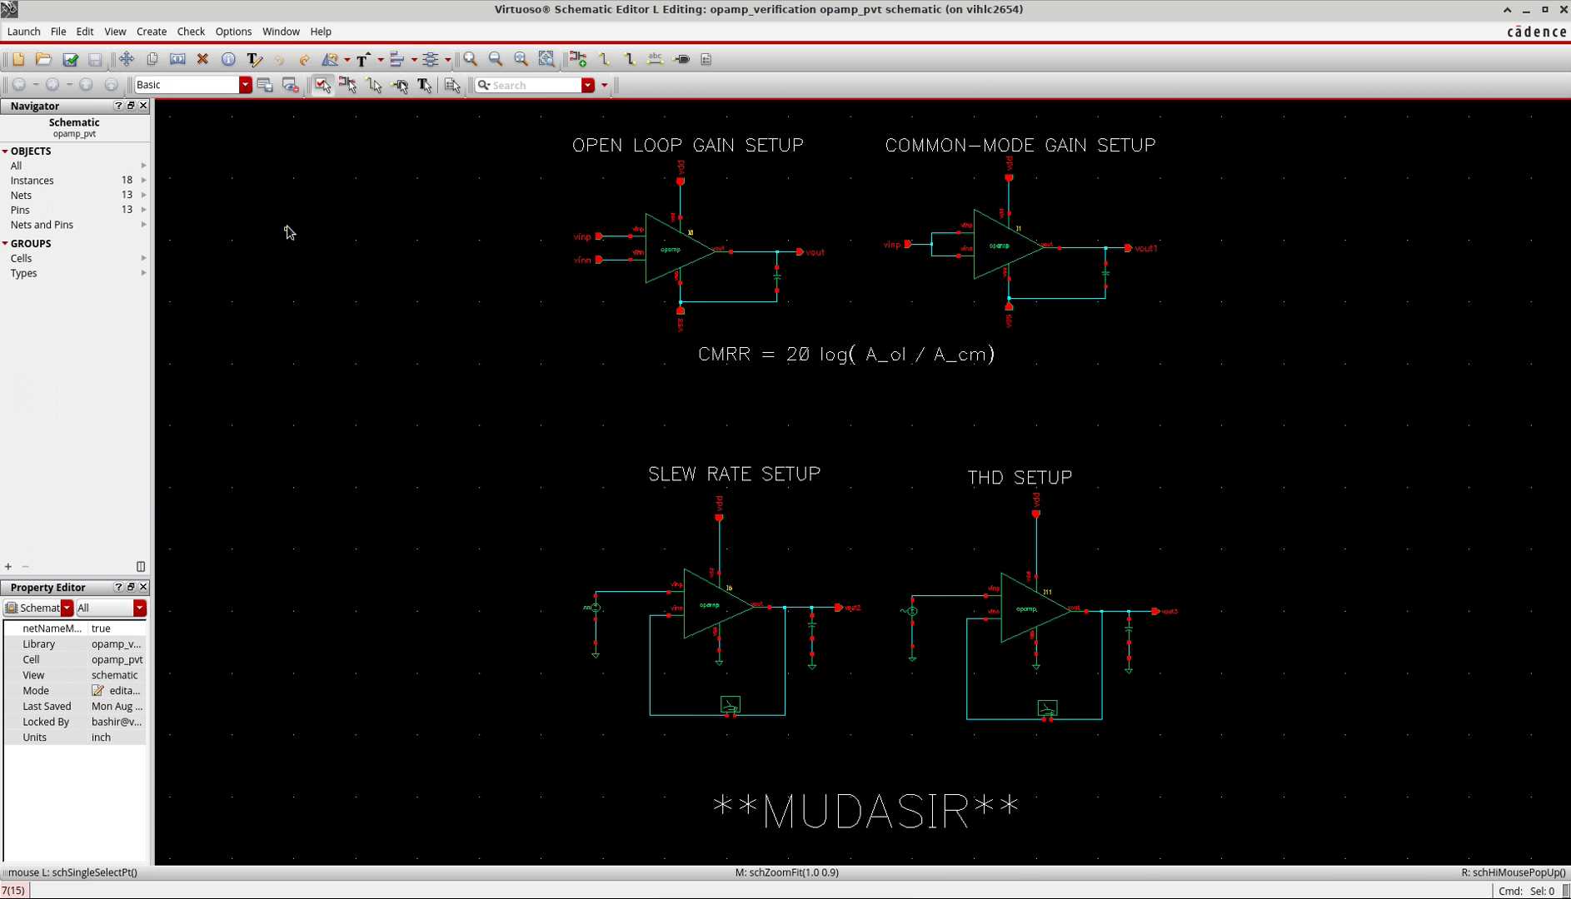
{"action": "left_click", "coordinate": [23, 32]}
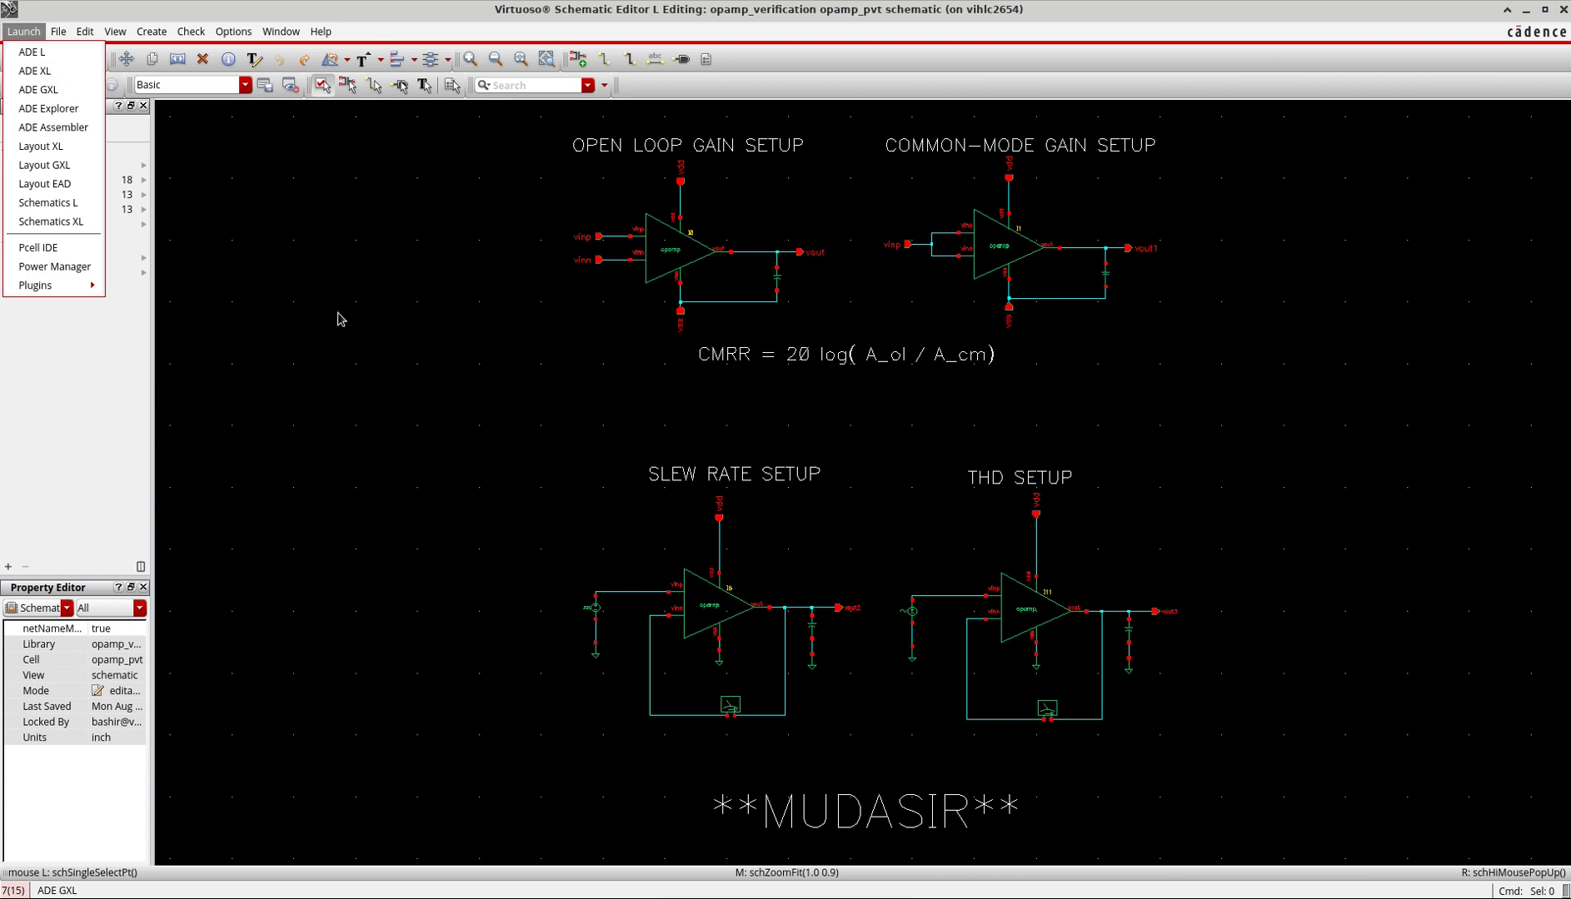
{"action": "left_click", "coordinate": [306, 384]}
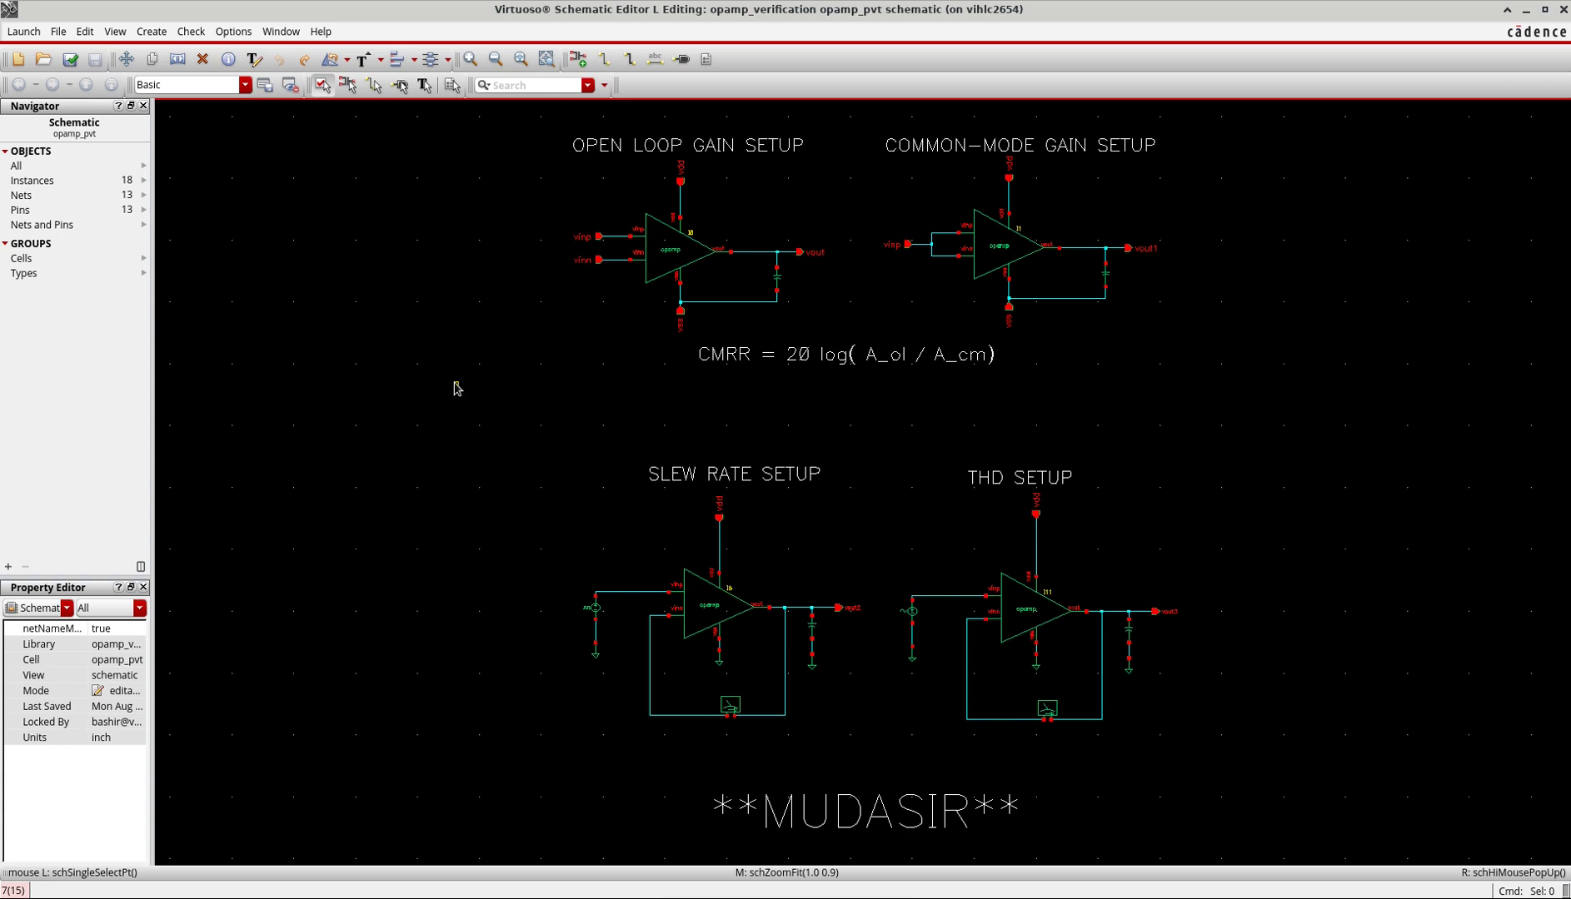
{"action": "scroll", "coordinate": [341, 542], "scroll_direction": "down", "scroll_amount": 1, "text": "ctrl"}
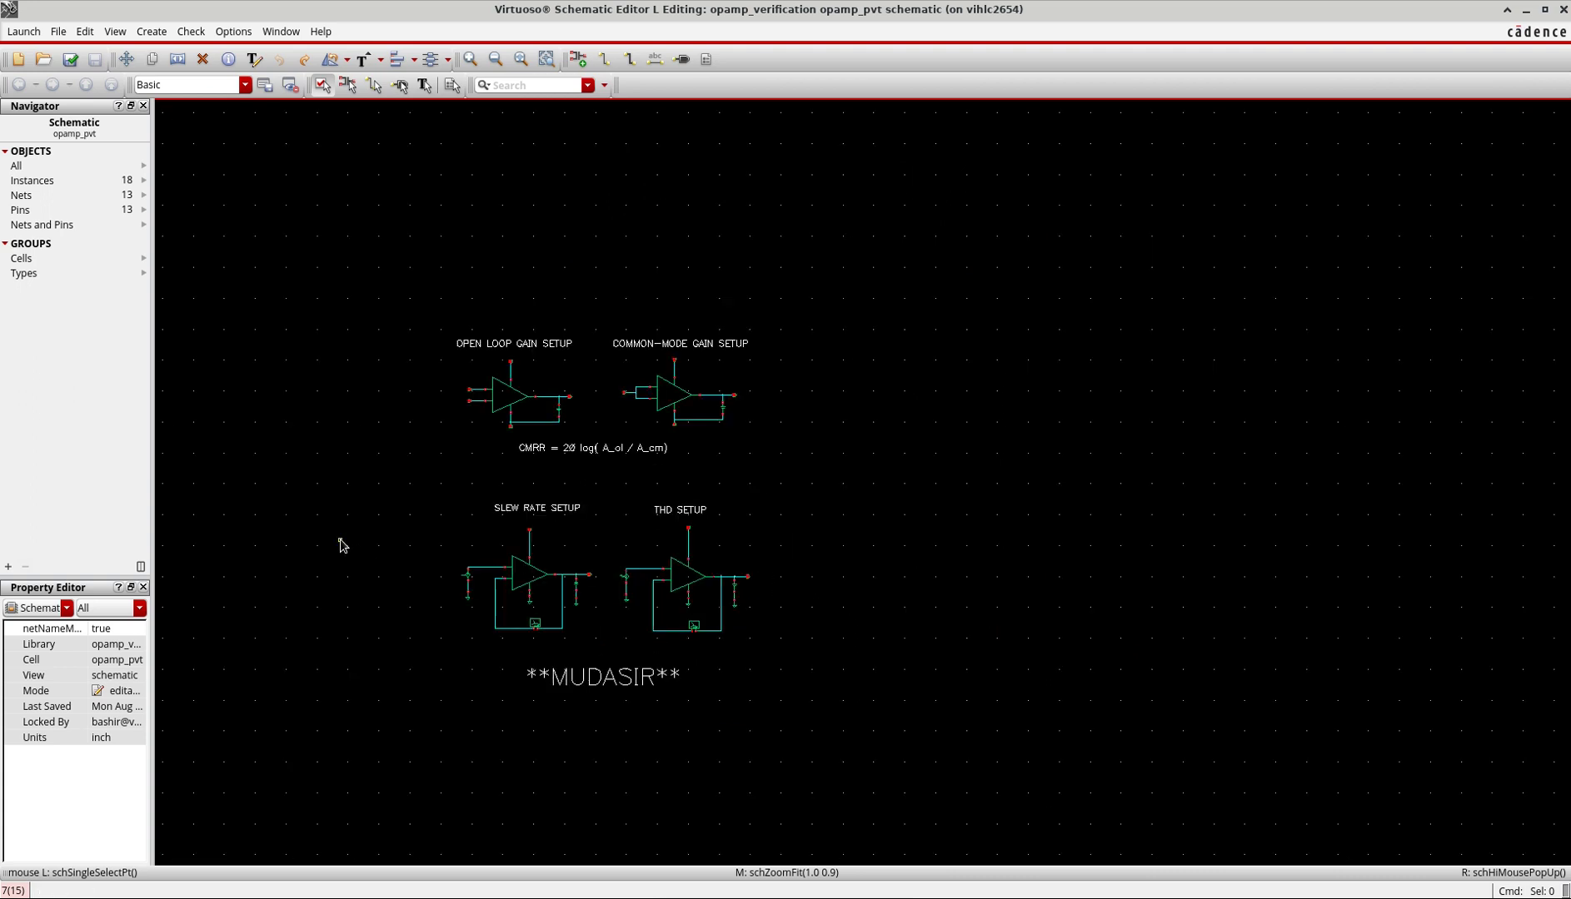
{"action": "scroll", "coordinate": [334, 470], "scroll_direction": "up", "scroll_amount": 1, "text": "ctrl"}
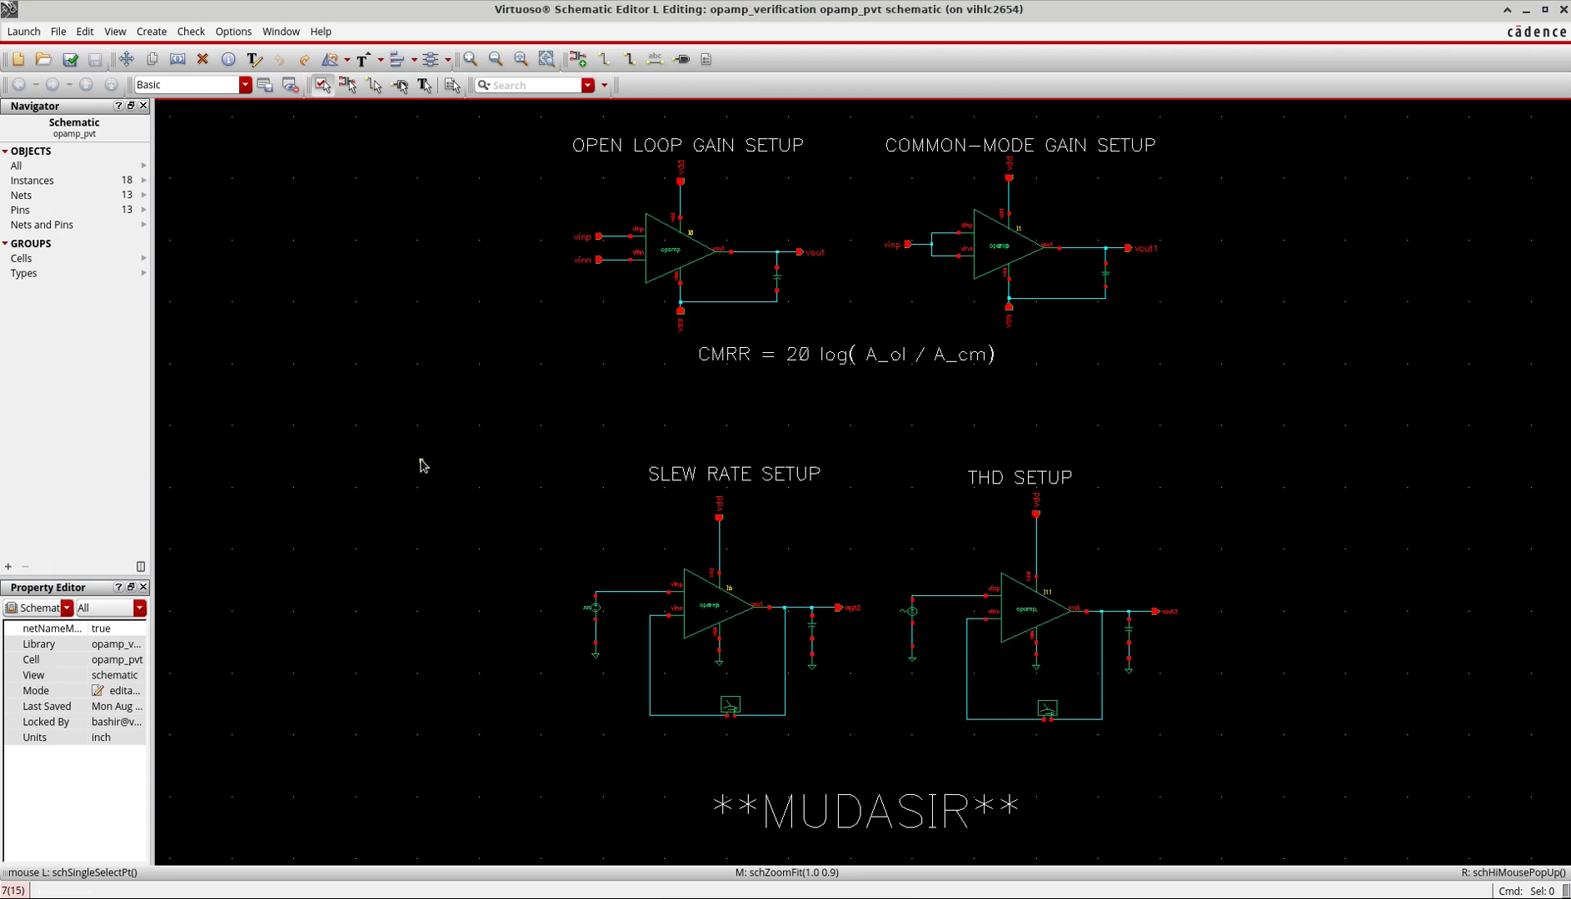
{"action": "left_click", "coordinate": [22, 33]}
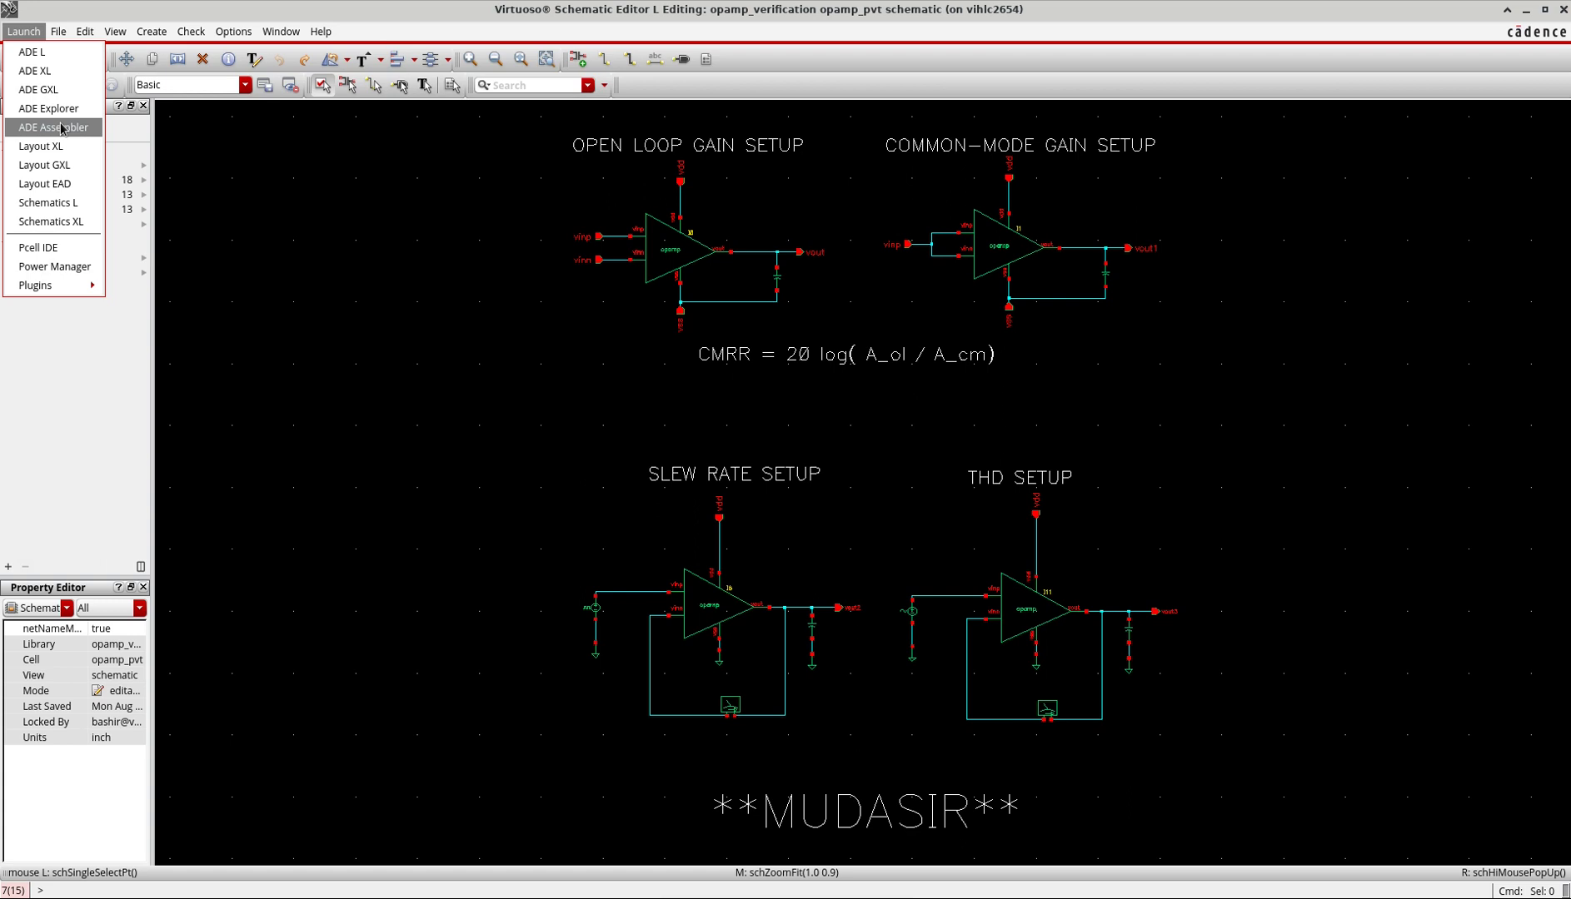
{"action": "left_click", "coordinate": [414, 330]}
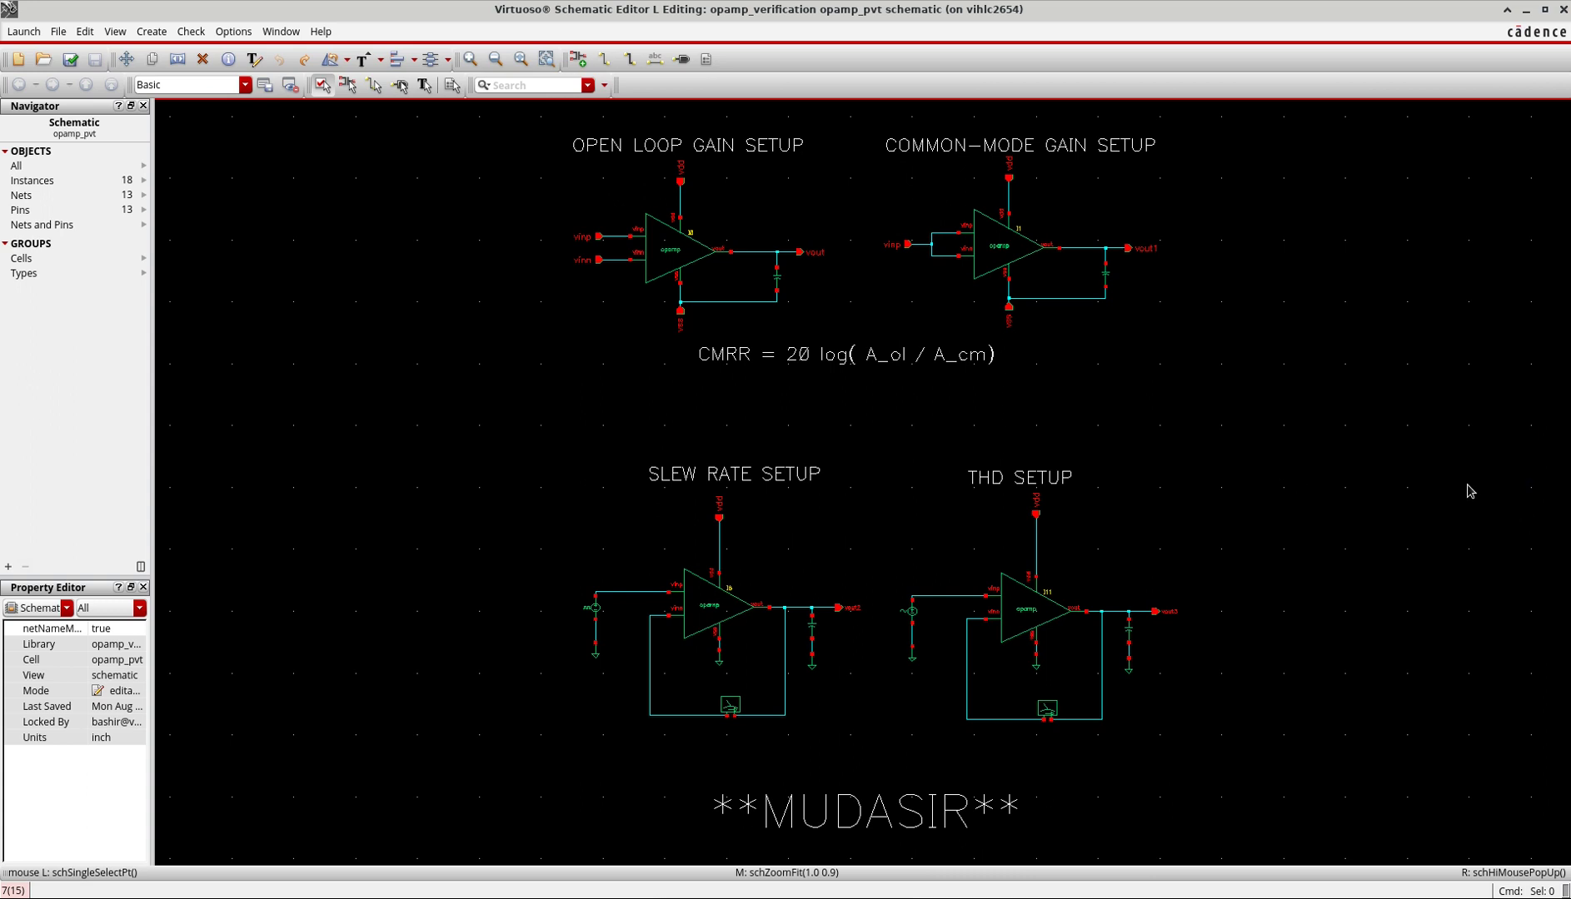
{"action": "key", "text": "f"}
Switch to the Library Manager and select the spectre_state1 view of the opamp_pvt cell
{"action": "key", "text": "alt+Tab"}
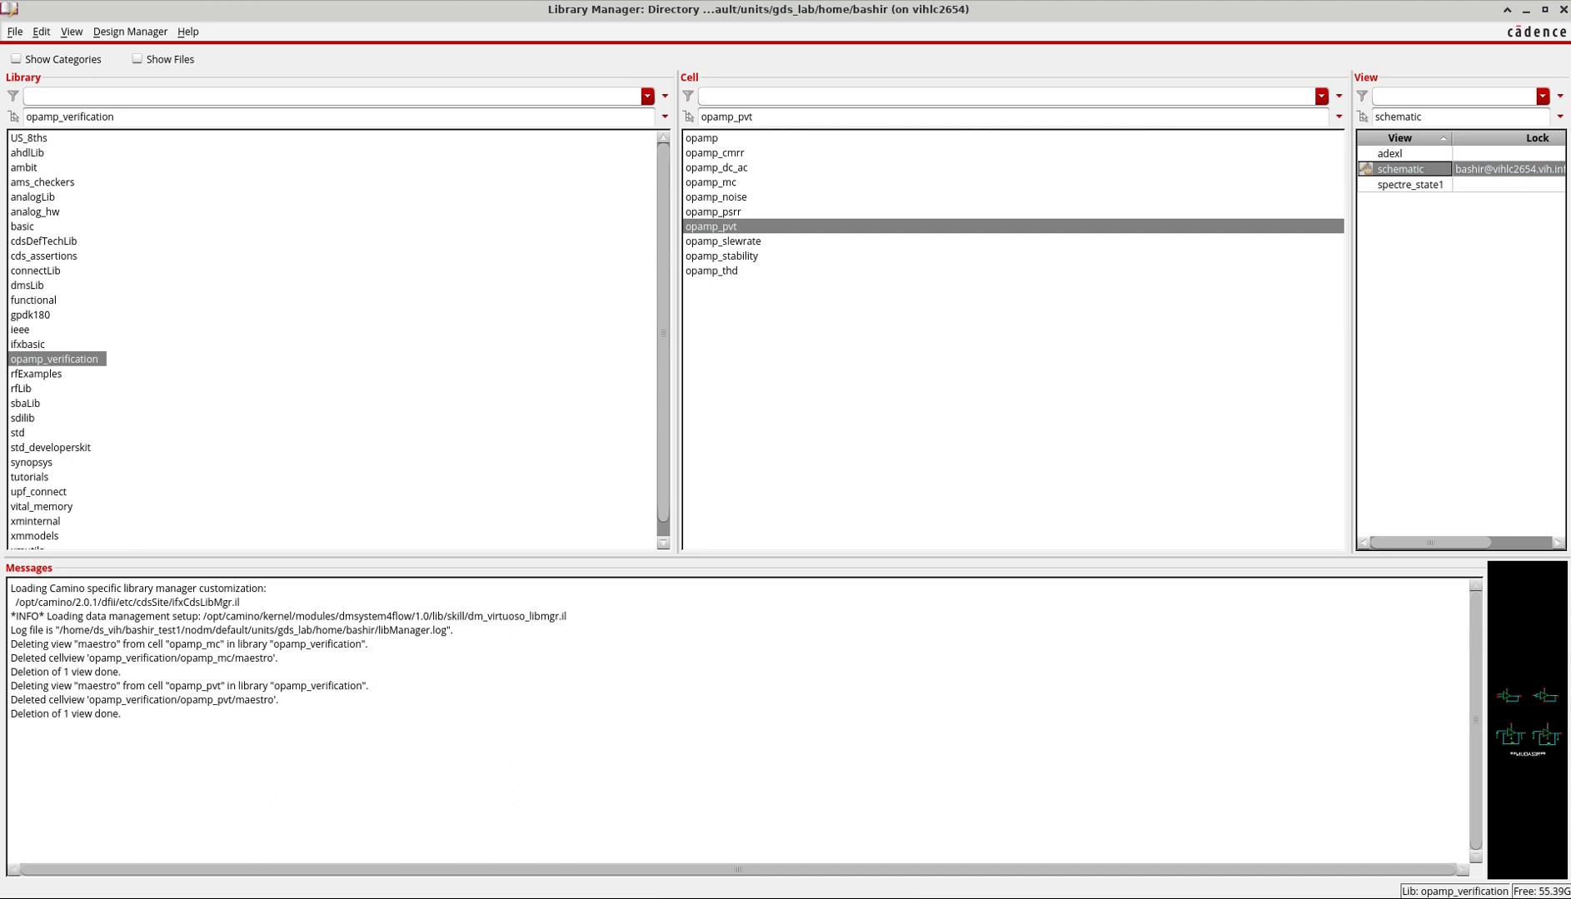
{"action": "left_click", "coordinate": [1404, 184]}
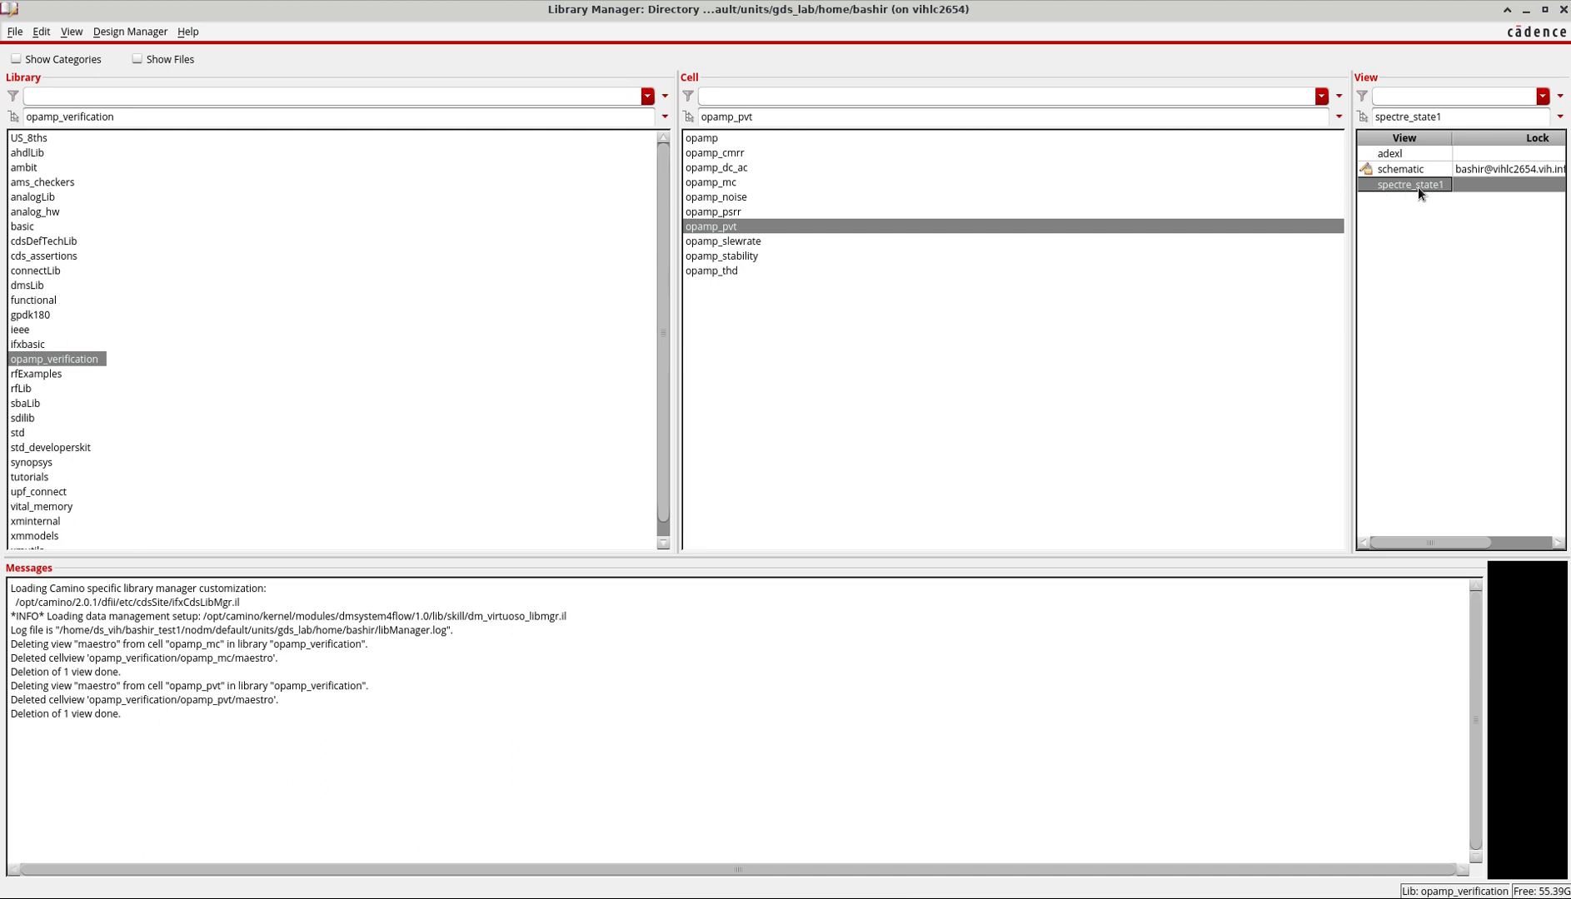
{"action": "double_click", "coordinate": [1411, 185]}
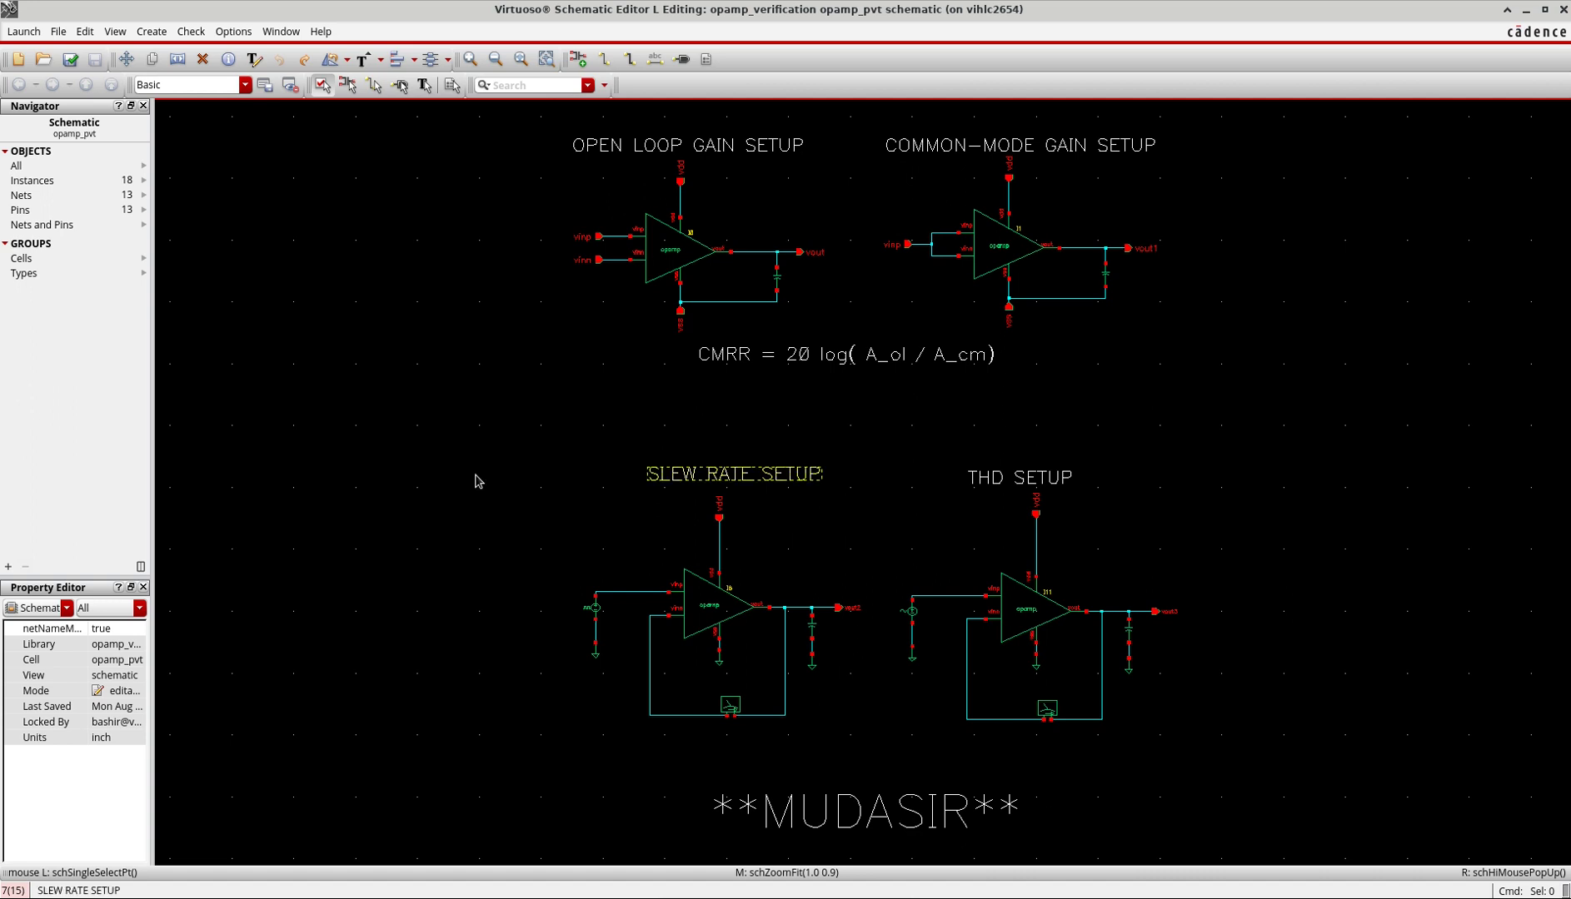
Create a new ADE Explorer view named maestro for the opamp_pvt cell in opamp_verification, opened in a new tab
{"action": "left_click", "coordinate": [22, 32]}
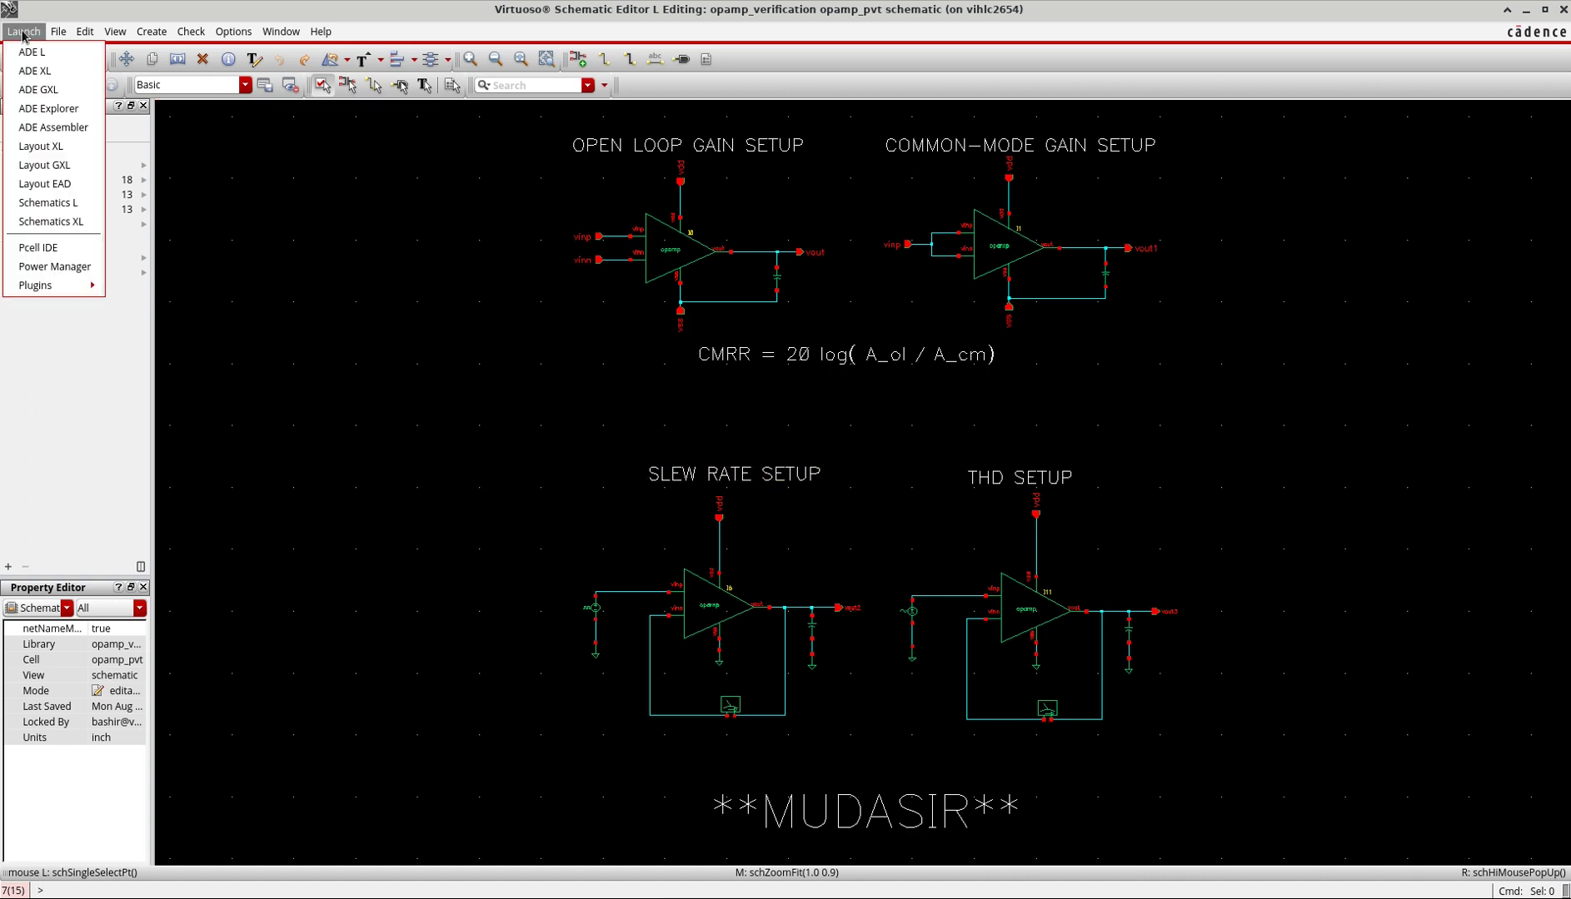
{"action": "left_click", "coordinate": [50, 109]}
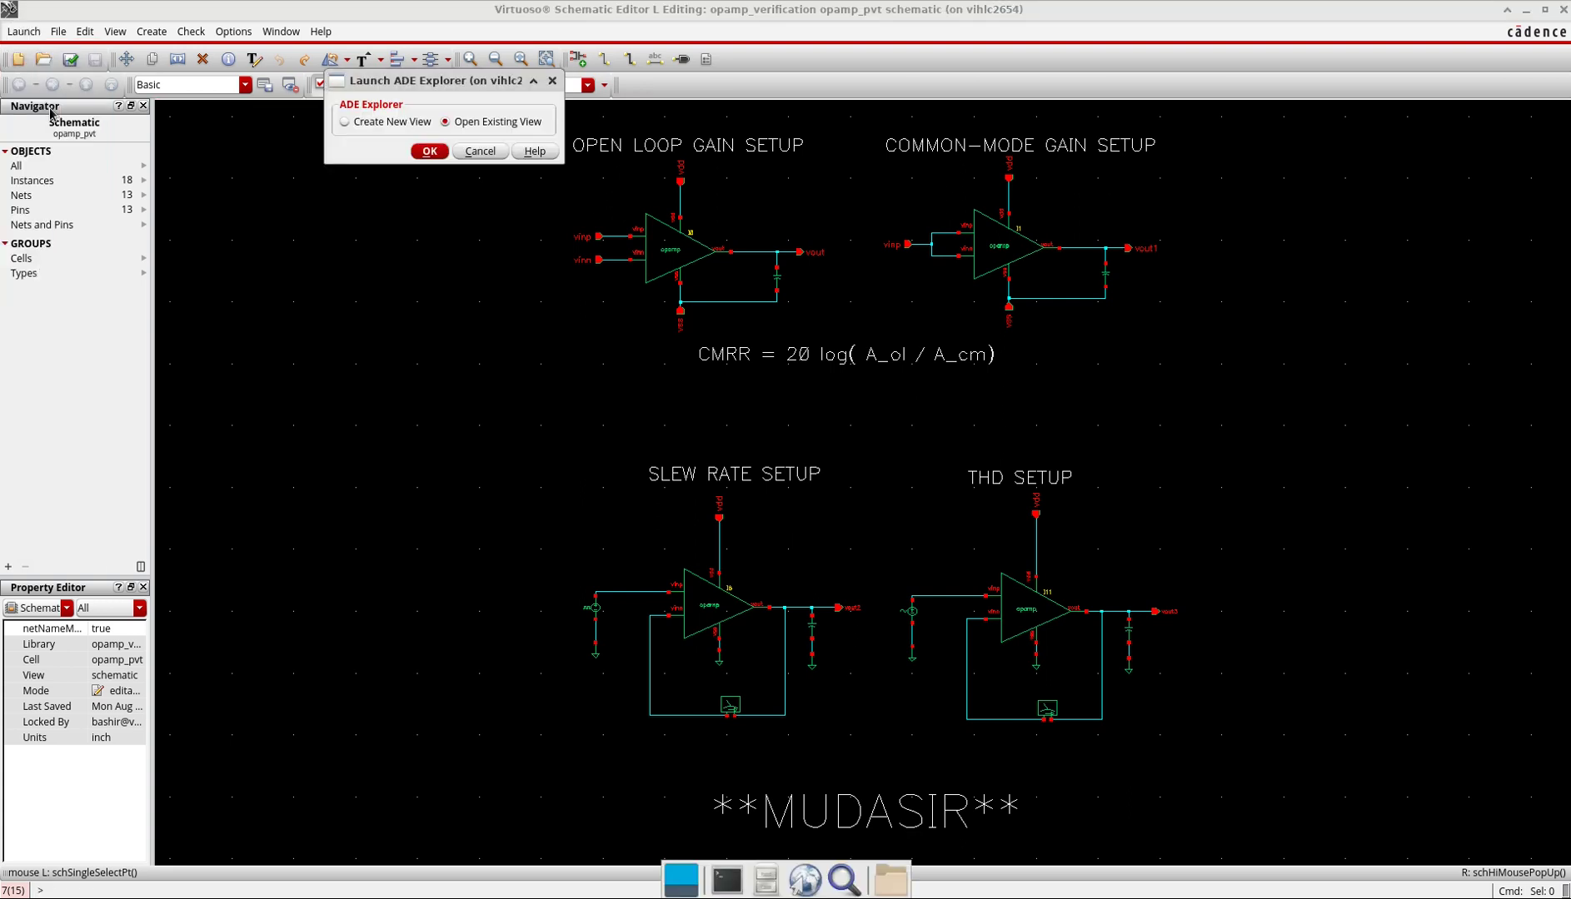
{"action": "left_click", "coordinate": [391, 122]}
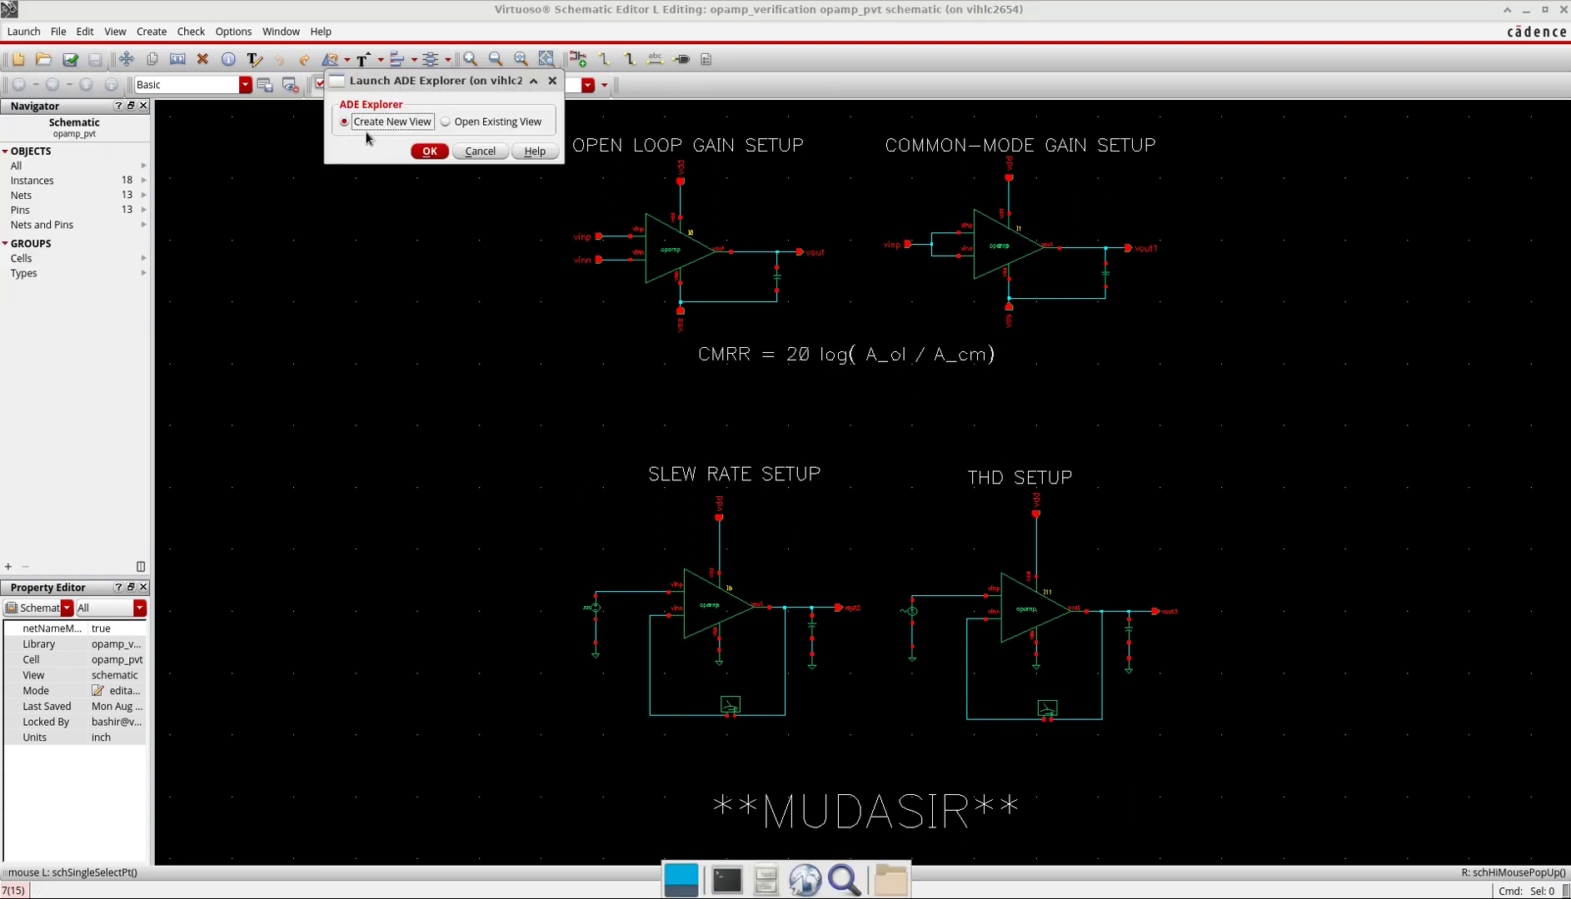
{"action": "left_click", "coordinate": [429, 151]}
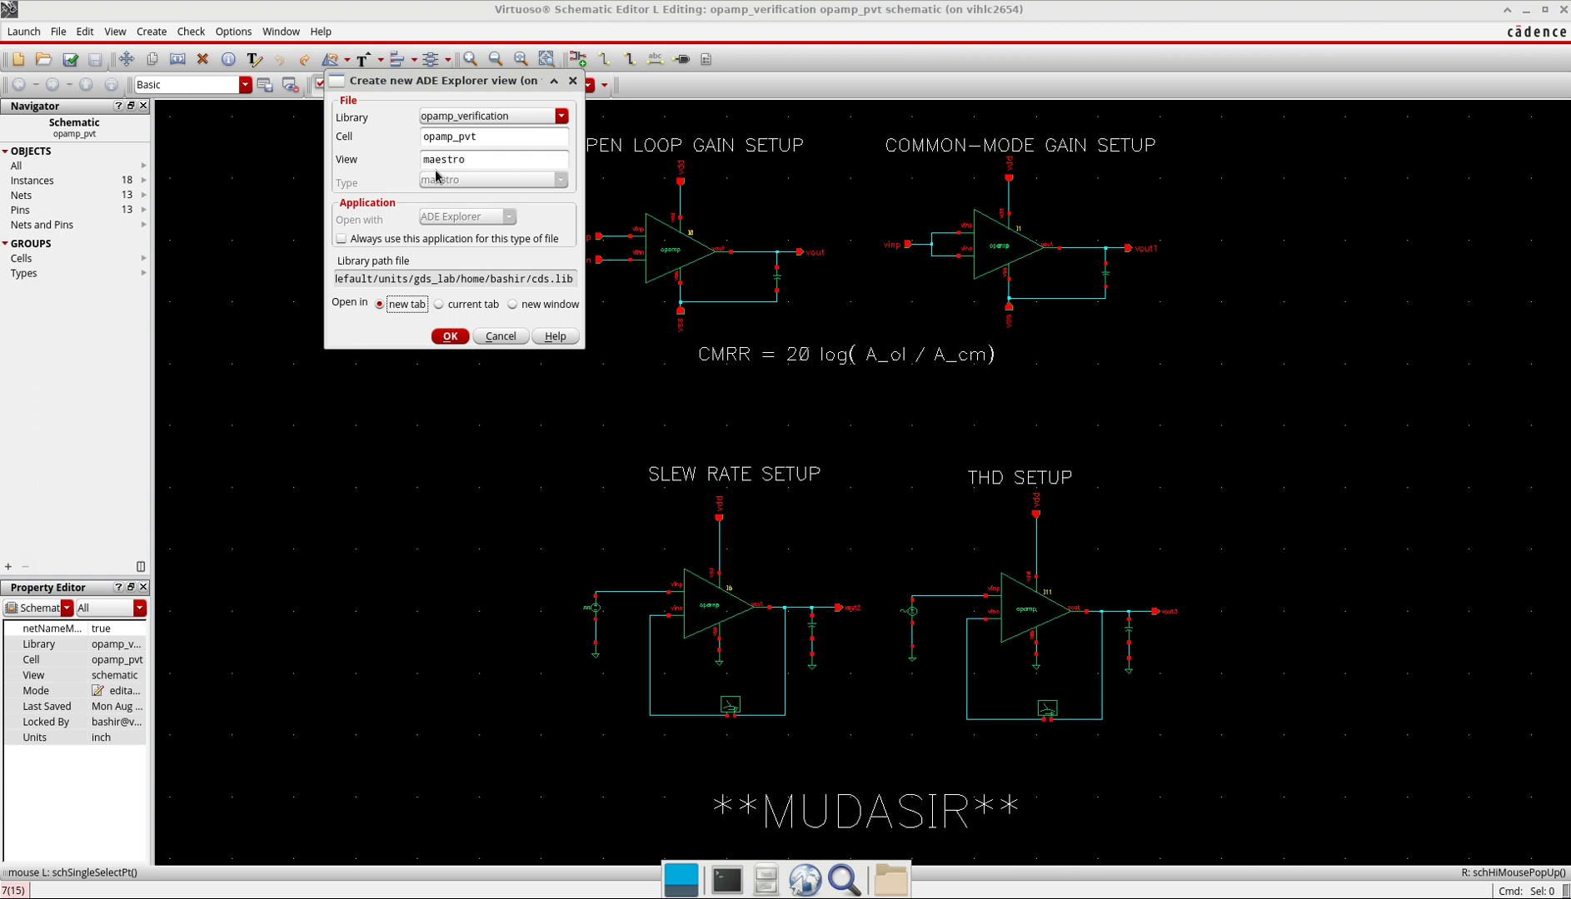
{"action": "left_click_drag", "start_coordinate": [471, 160], "coordinate": [425, 159]}
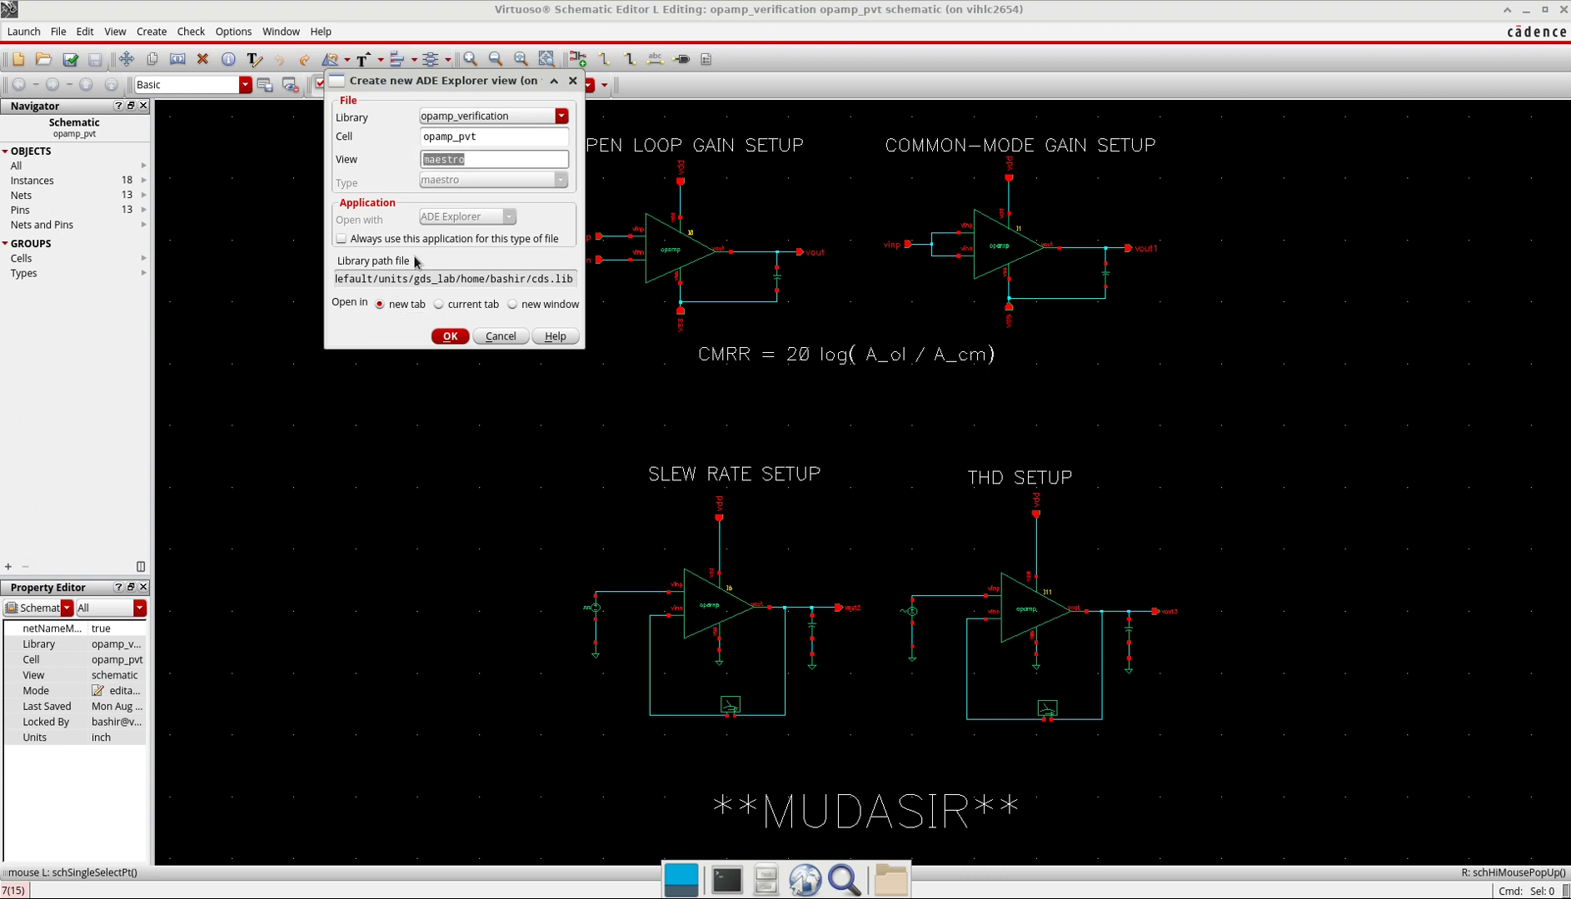
{"action": "left_click", "coordinate": [450, 336]}
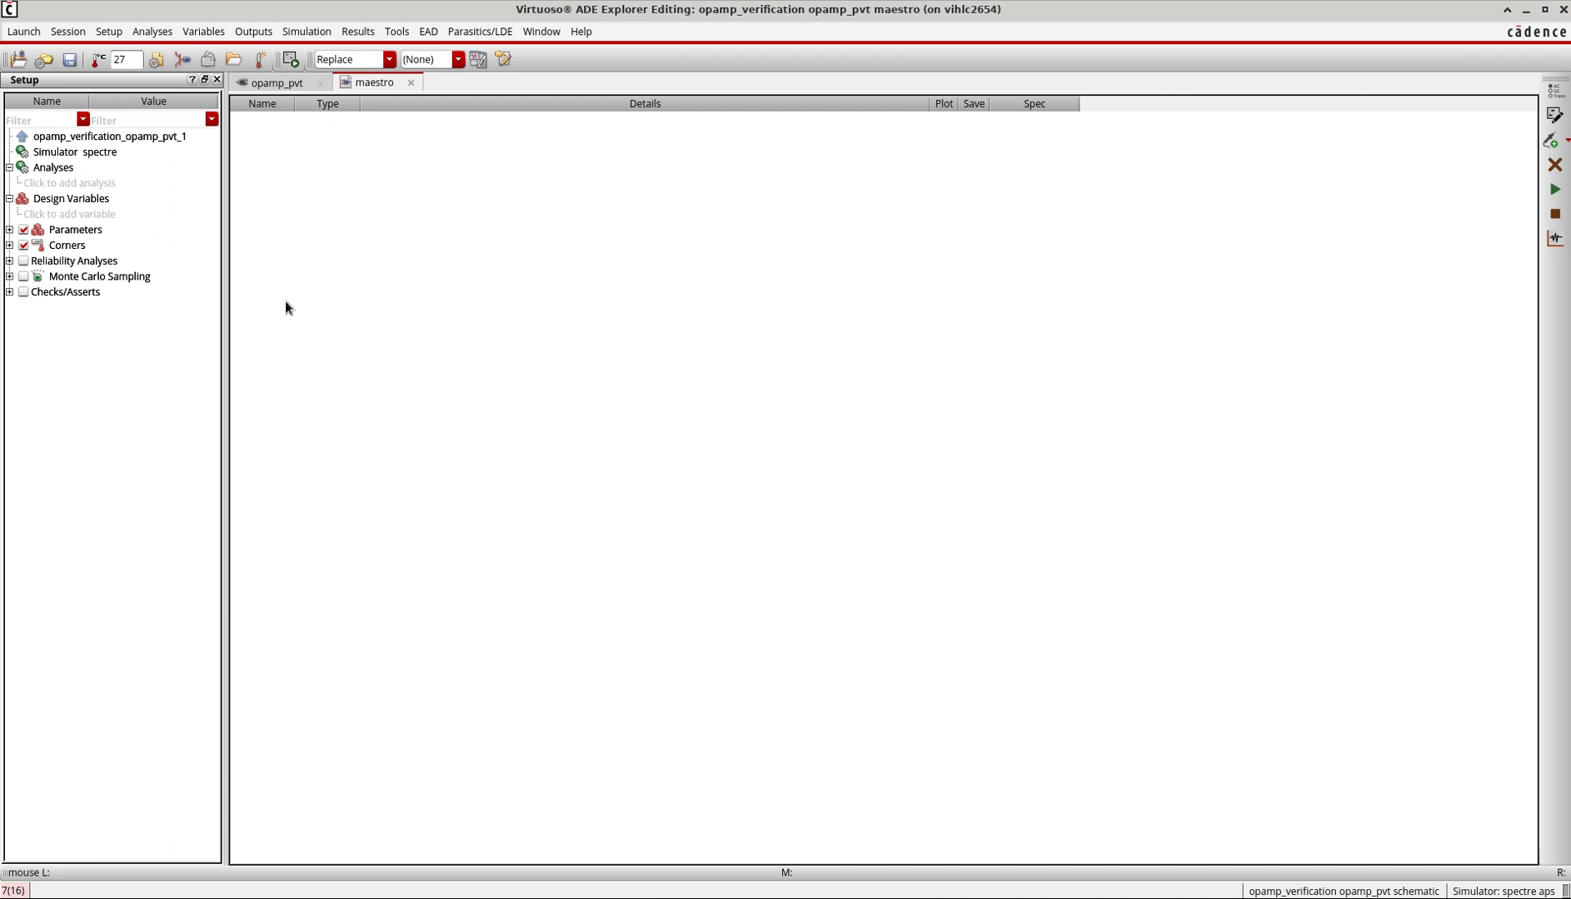
{"action": "left_click", "coordinate": [81, 32]}
{"action": "mouse_move", "coordinate": [140, 32]}
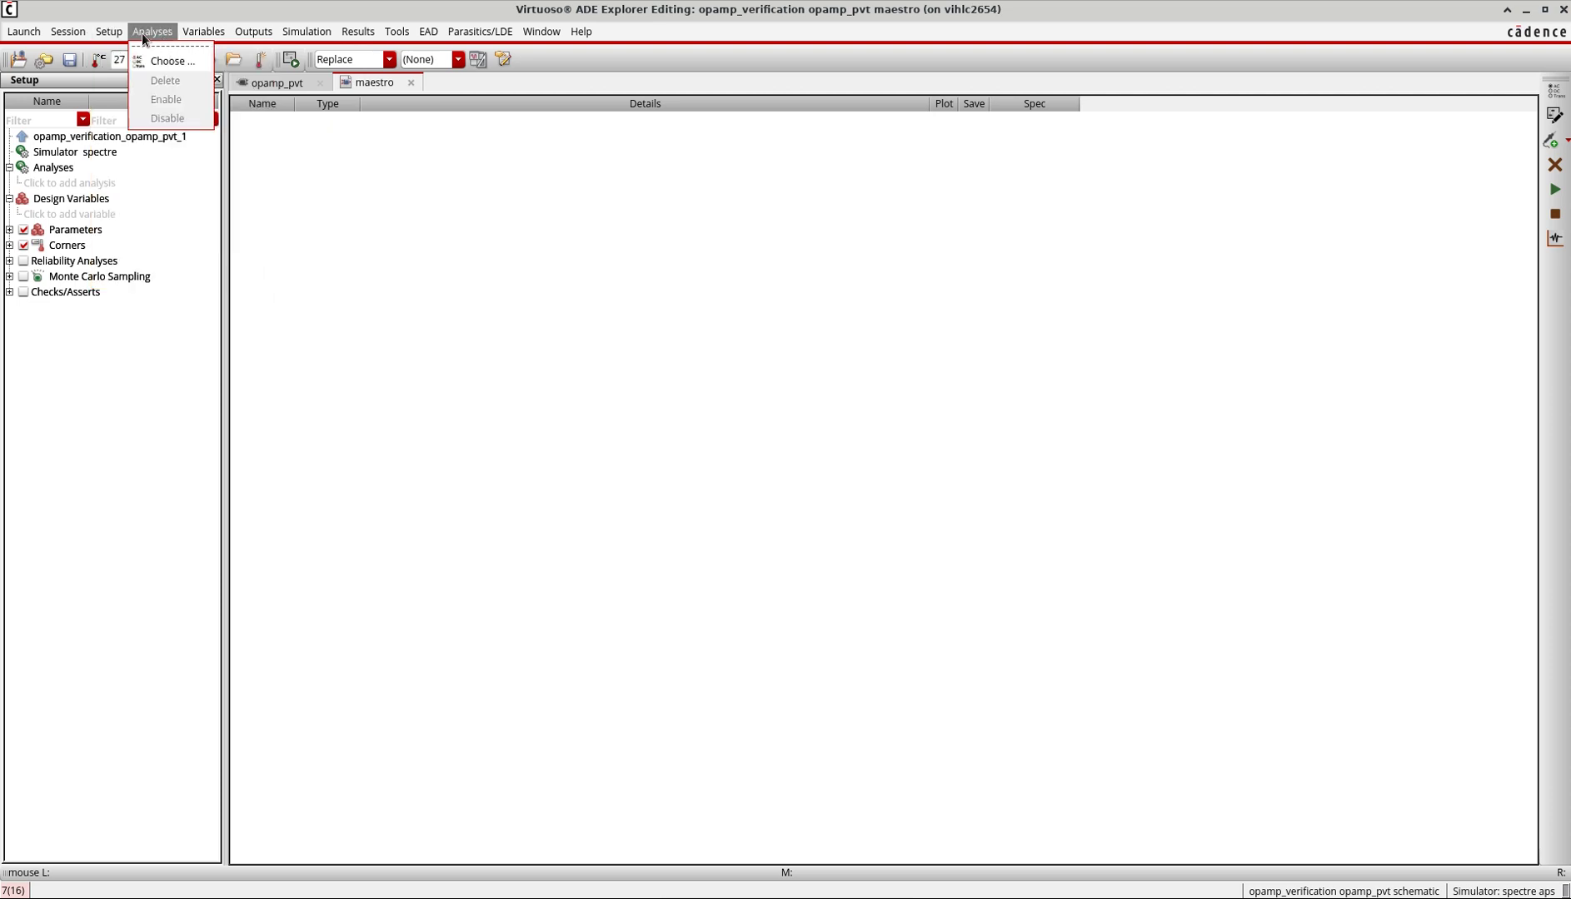
{"action": "mouse_move", "coordinate": [247, 35]}
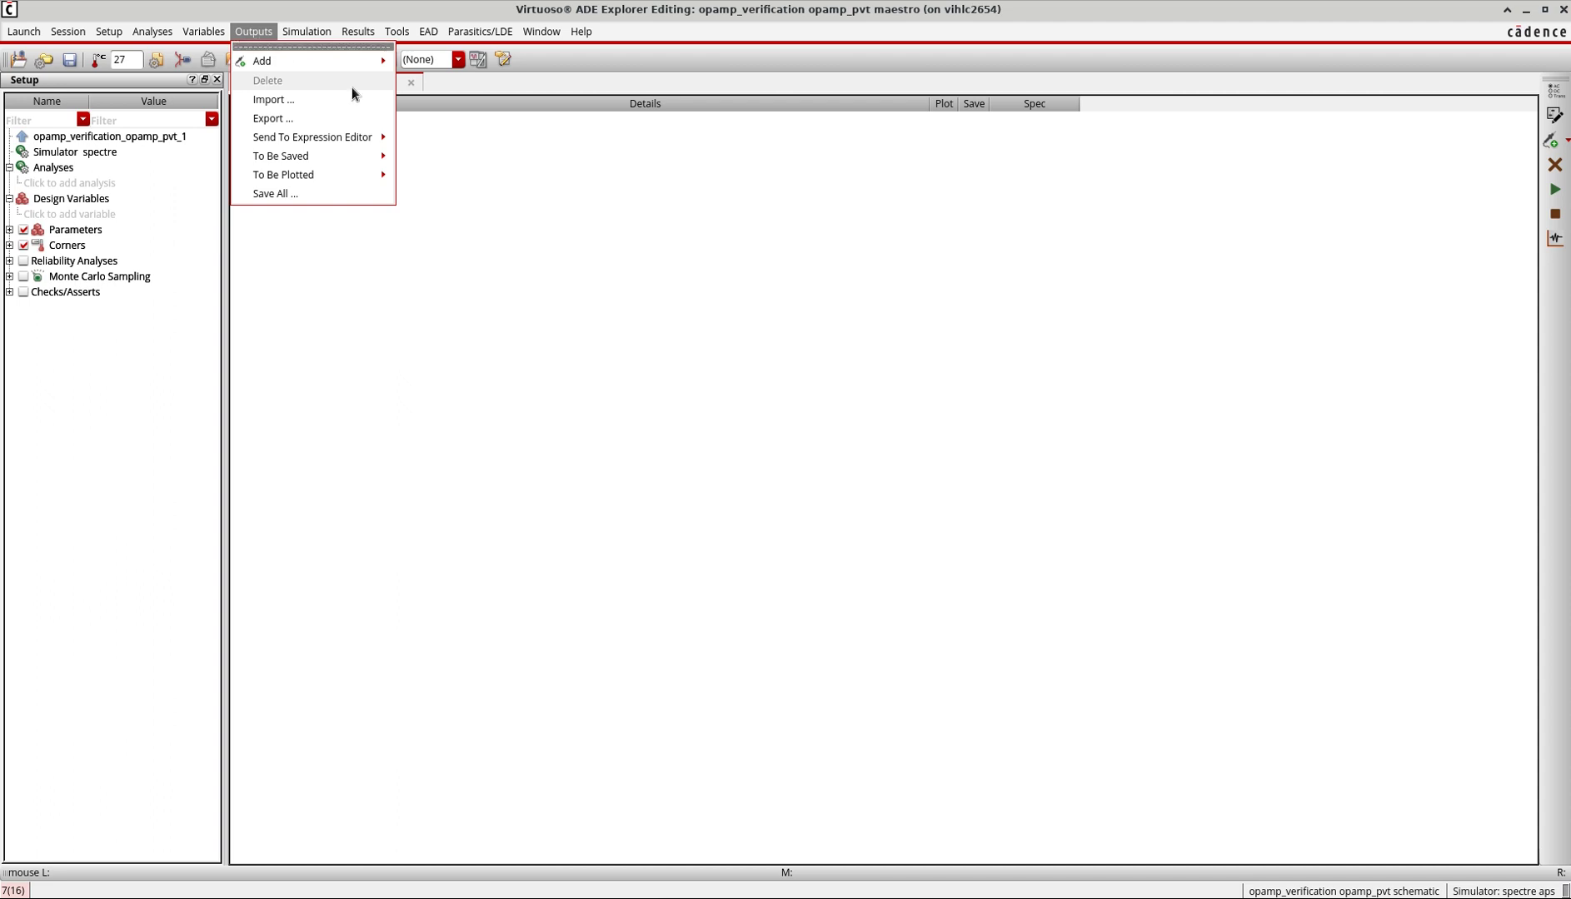
{"action": "left_click", "coordinate": [523, 230]}
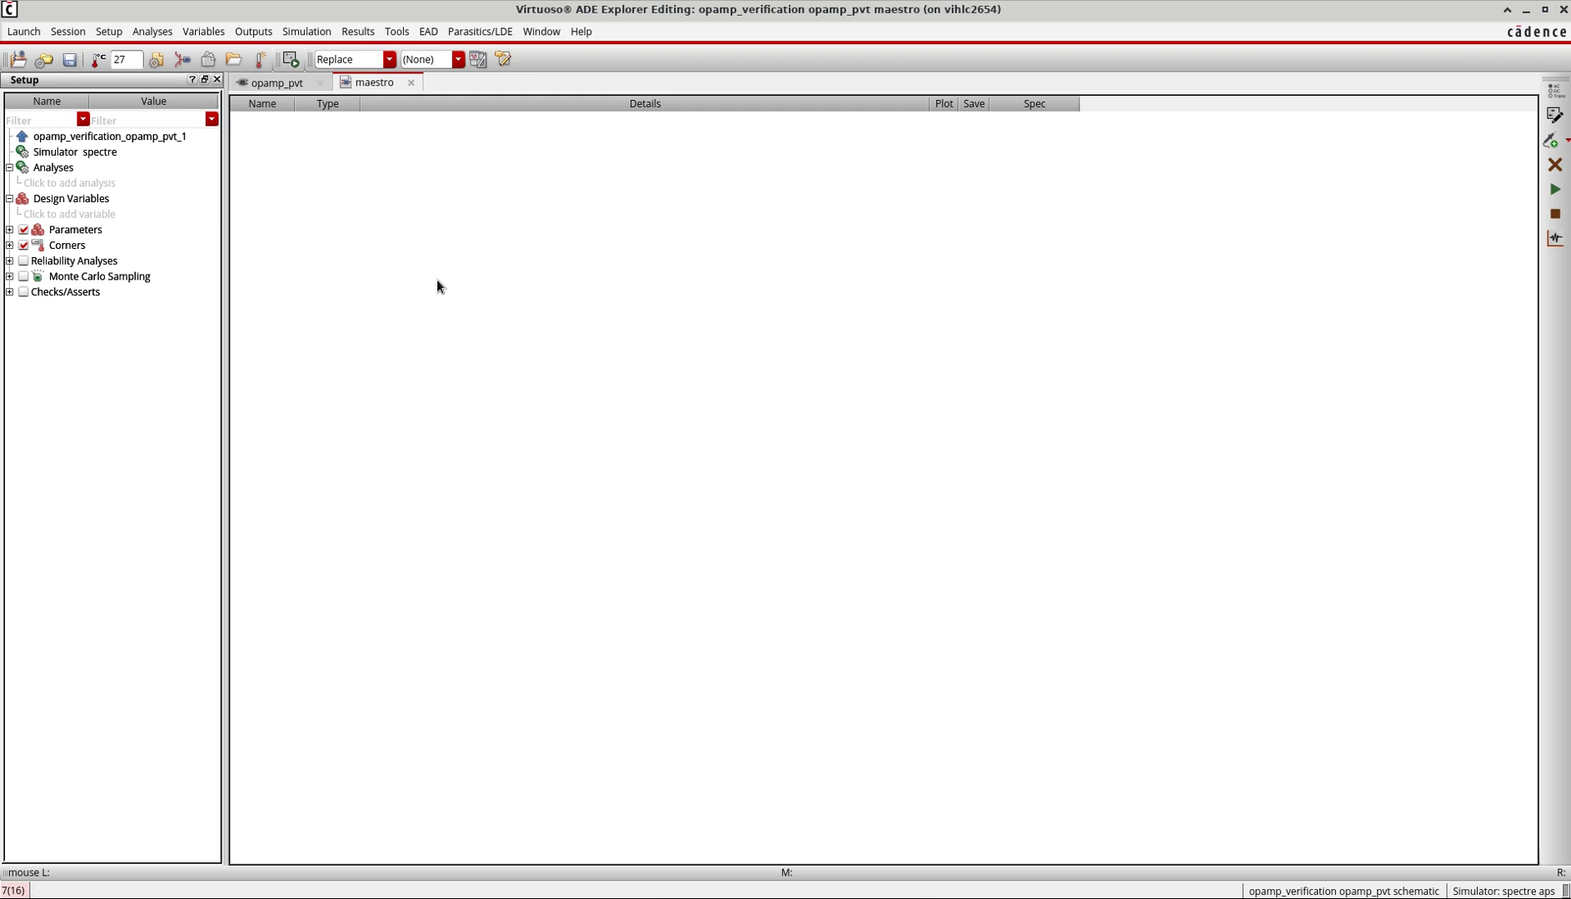
Load the ADE L state spectre_state1 from the opamp_pvt cellview in the opamp_verification library
{"action": "left_click", "coordinate": [68, 34]}
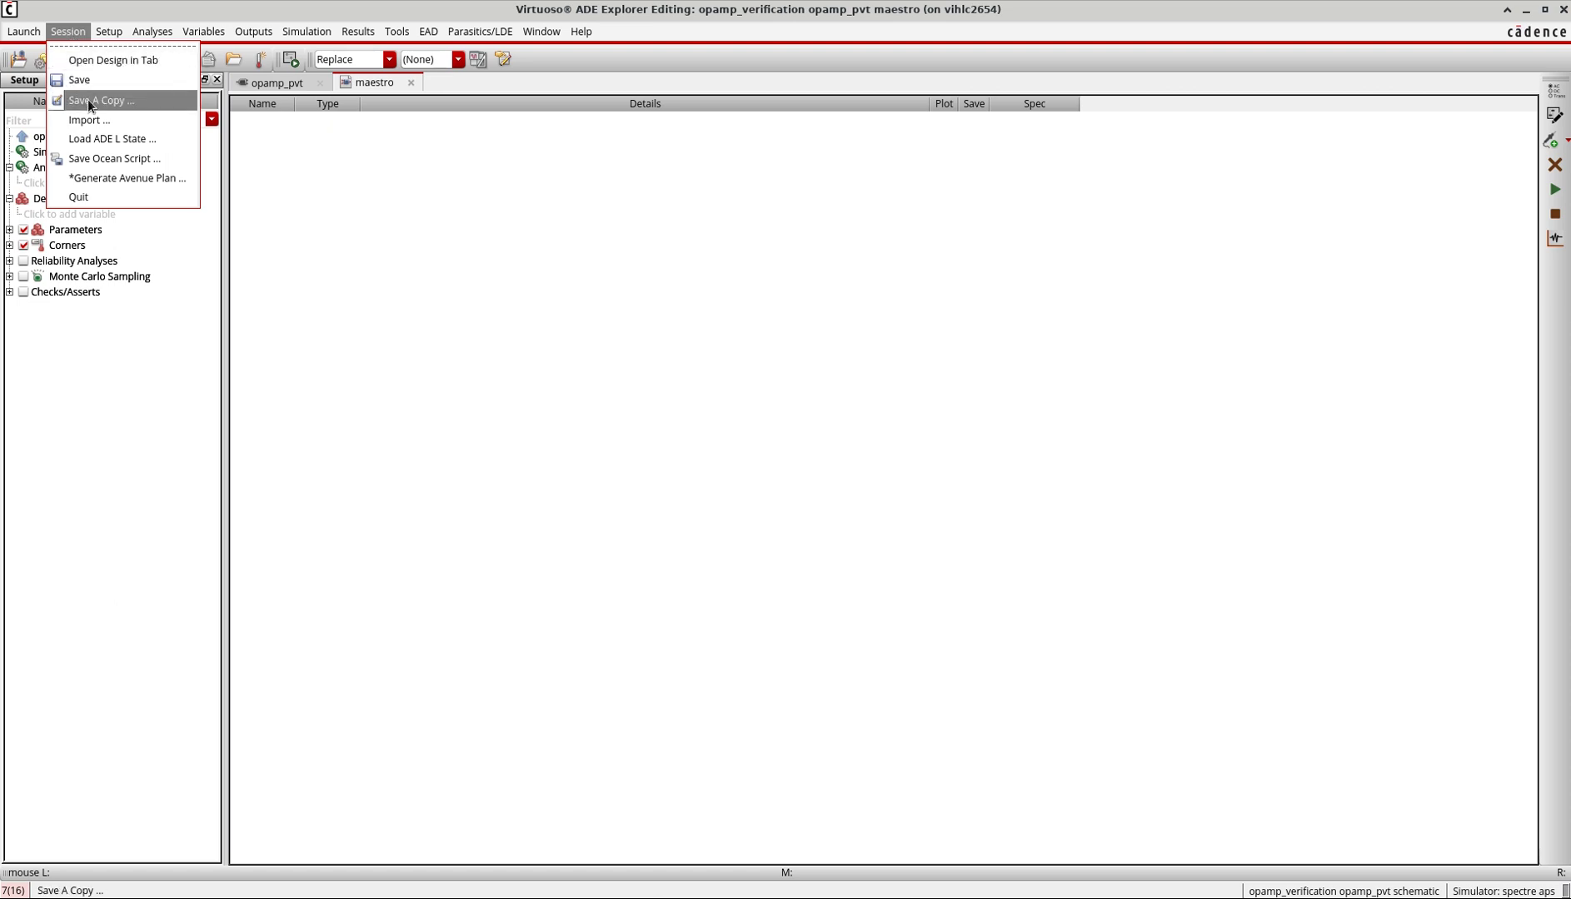
{"action": "left_click", "coordinate": [130, 139]}
{"action": "left_click", "coordinate": [591, 112]}
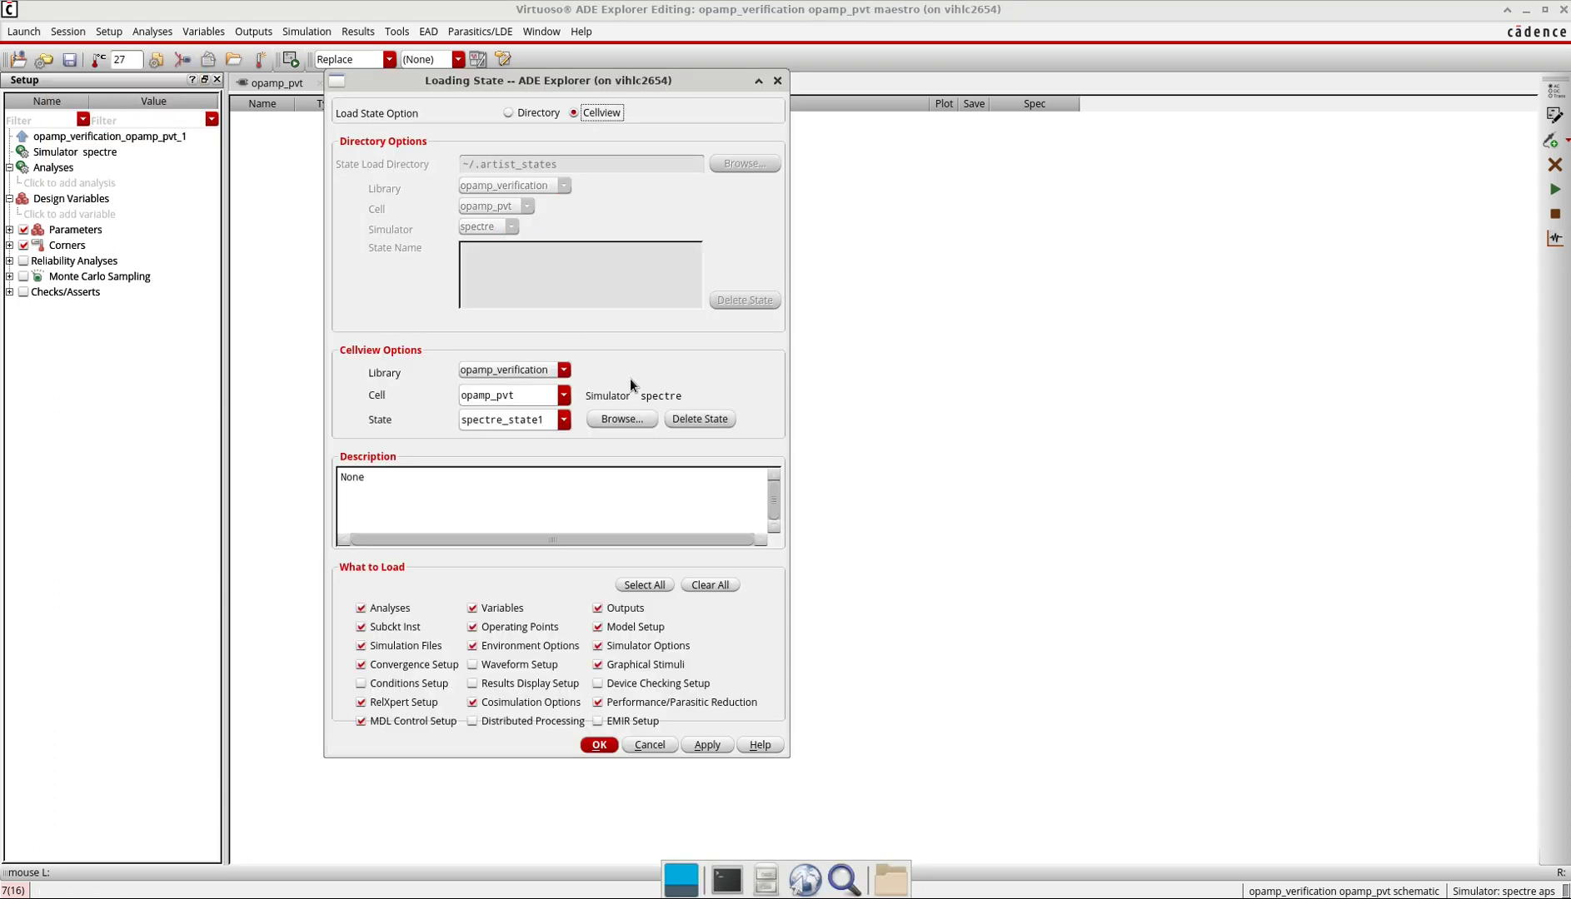
{"action": "left_click", "coordinate": [516, 394]}
{"action": "left_click_drag", "start_coordinate": [473, 419], "coordinate": [546, 423]}
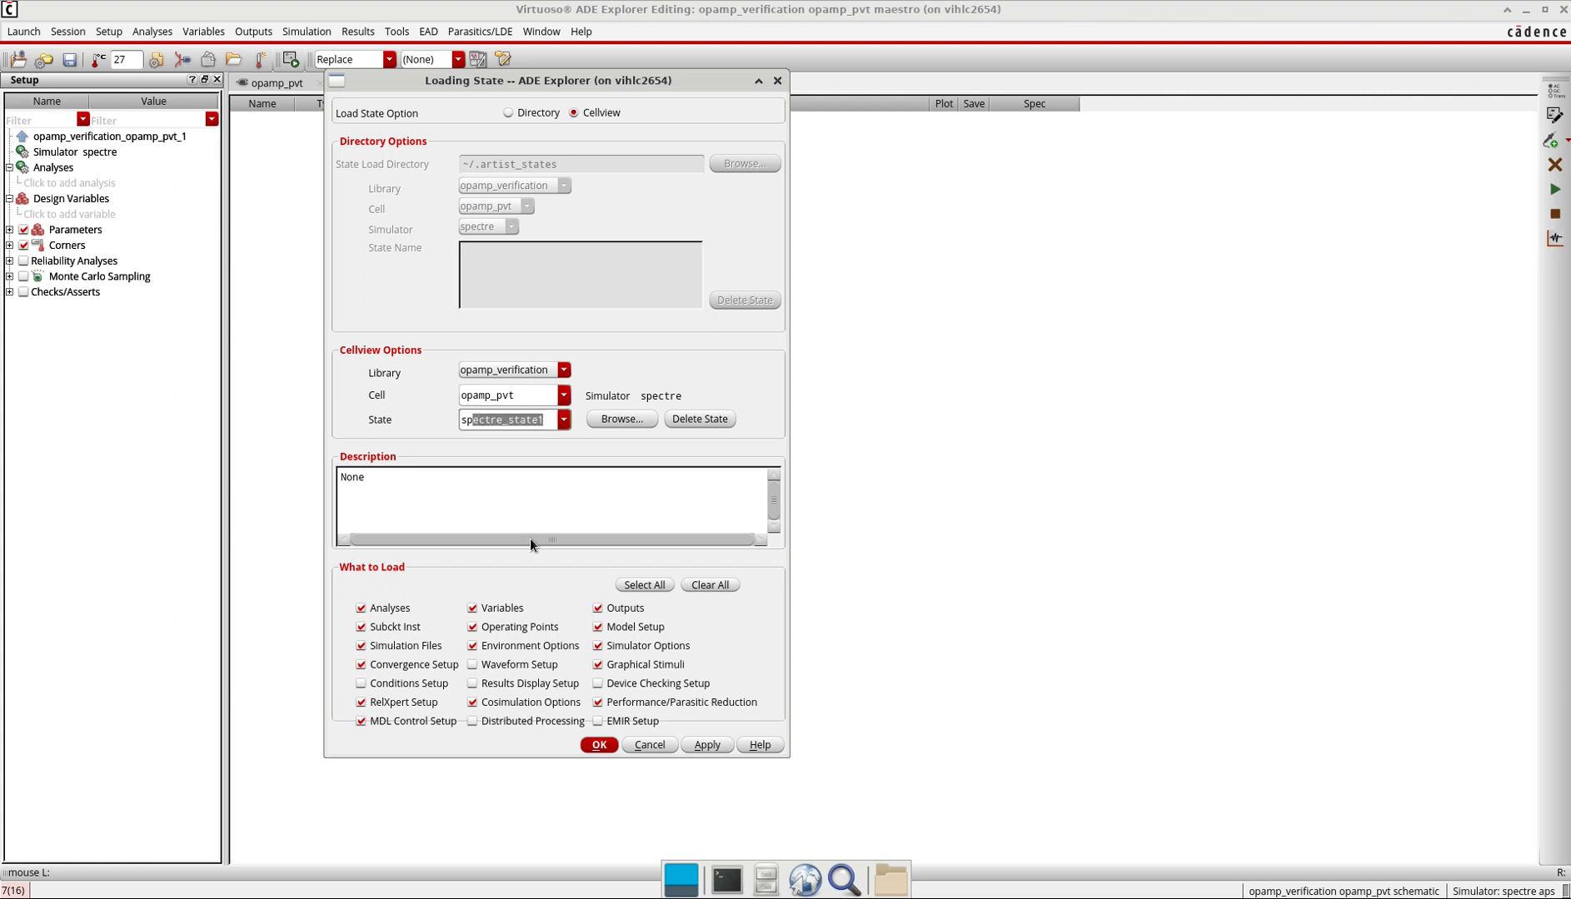
{"action": "left_click", "coordinate": [598, 745]}
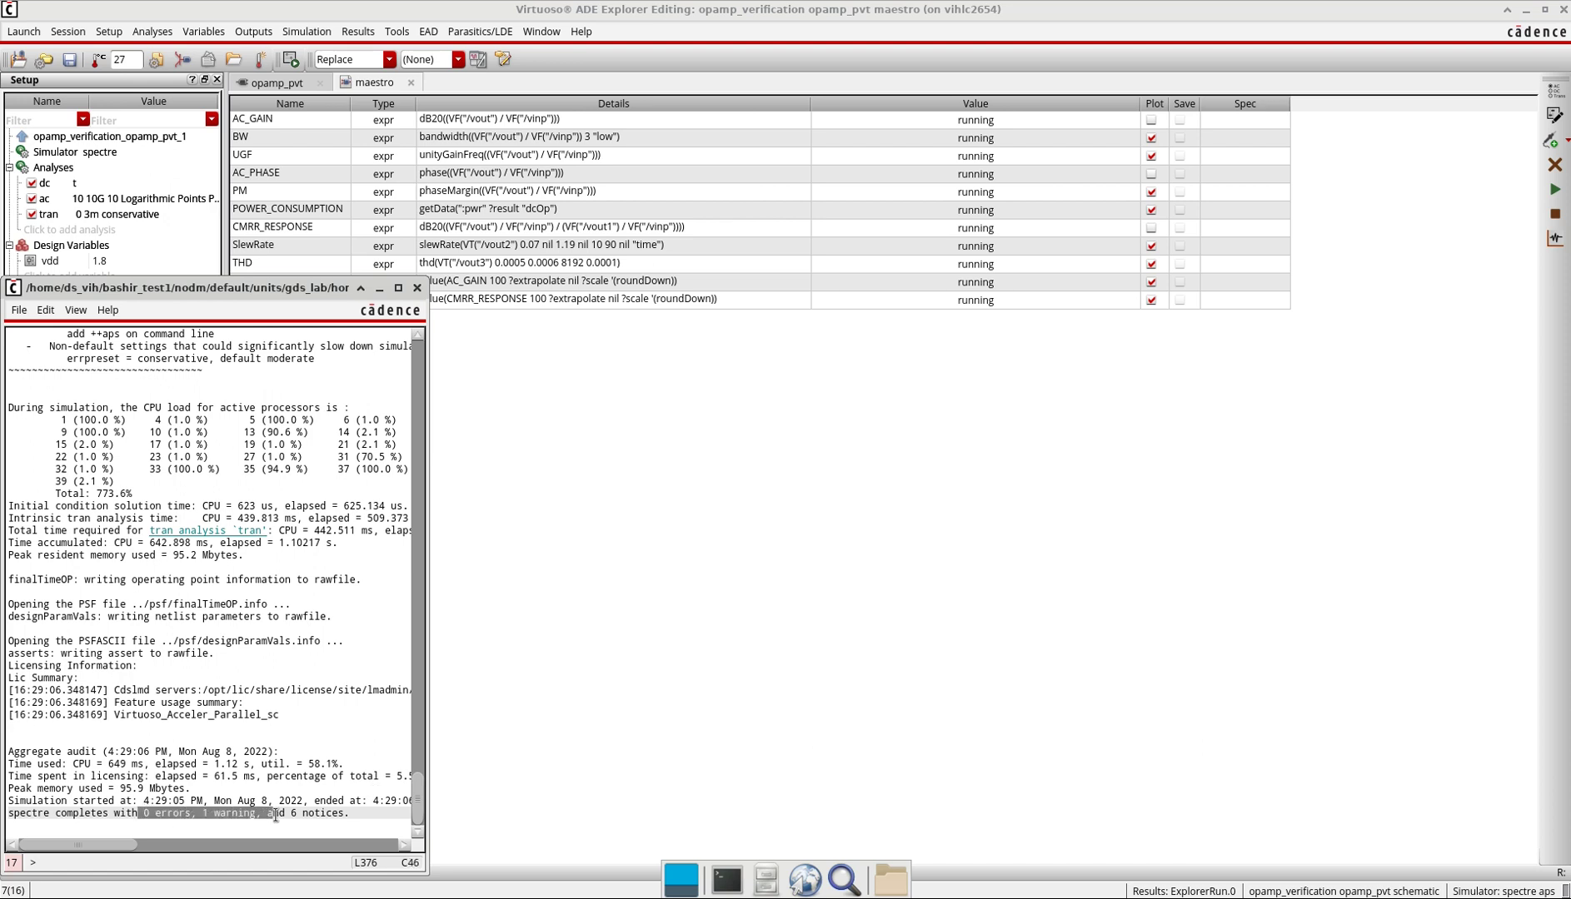
Enable plotting for the AC_GAIN, AC_PHASE and CMRR_RESPONSE outputs and view their curves, then minimize the plot window
{"action": "left_click", "coordinate": [689, 674]}
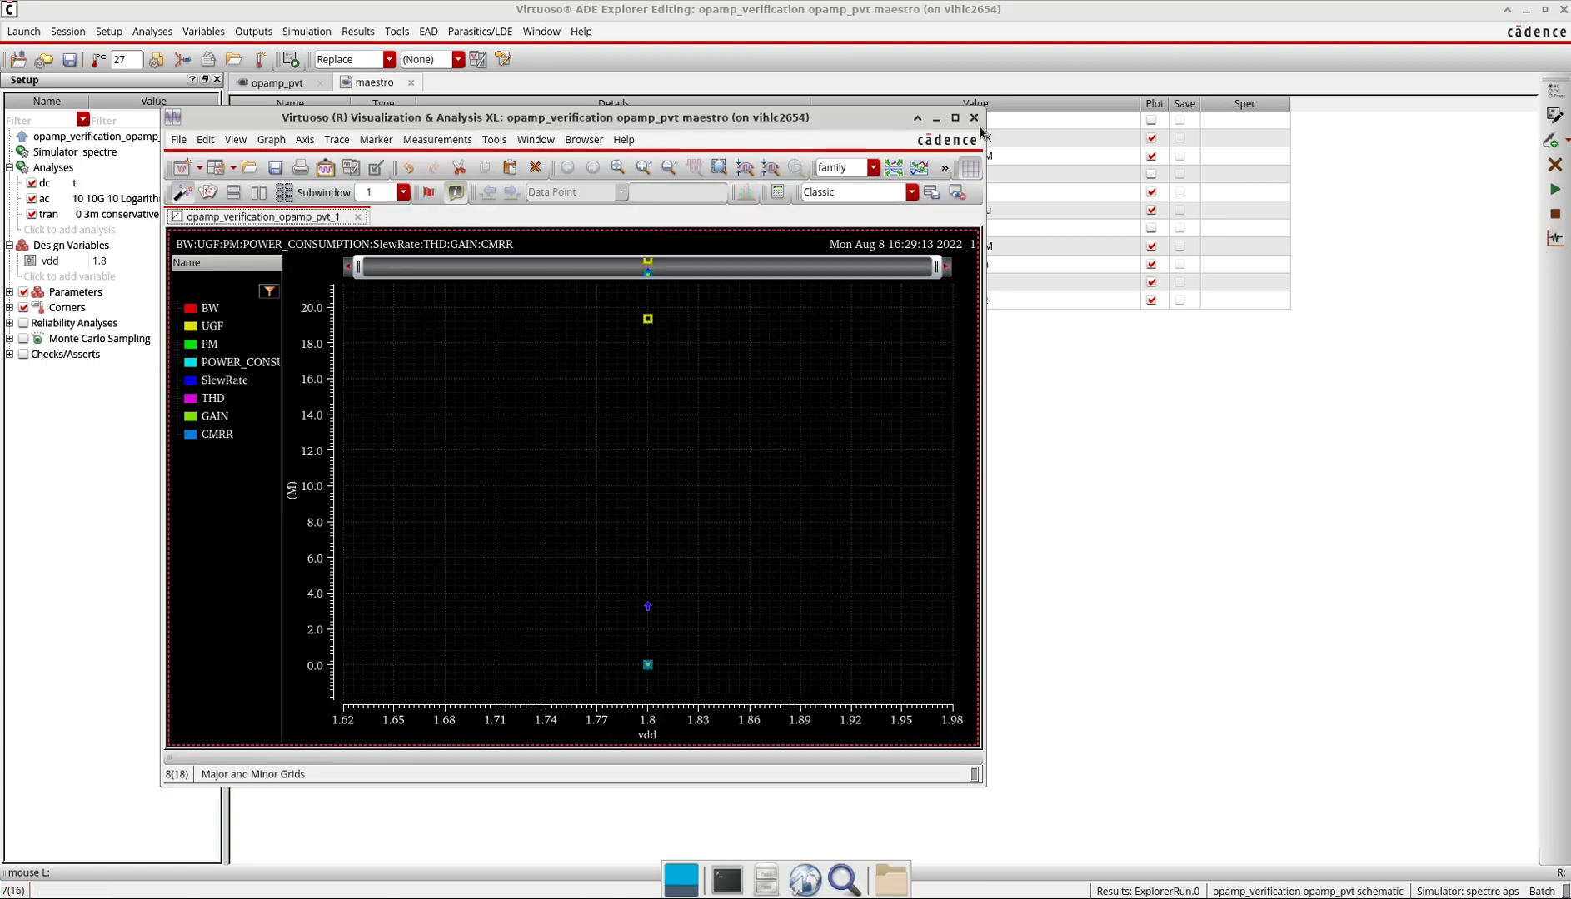
{"action": "left_click", "coordinate": [936, 117]}
{"action": "left_click", "coordinate": [1151, 121]}
{"action": "left_click", "coordinate": [1152, 174]}
{"action": "left_click", "coordinate": [1152, 229]}
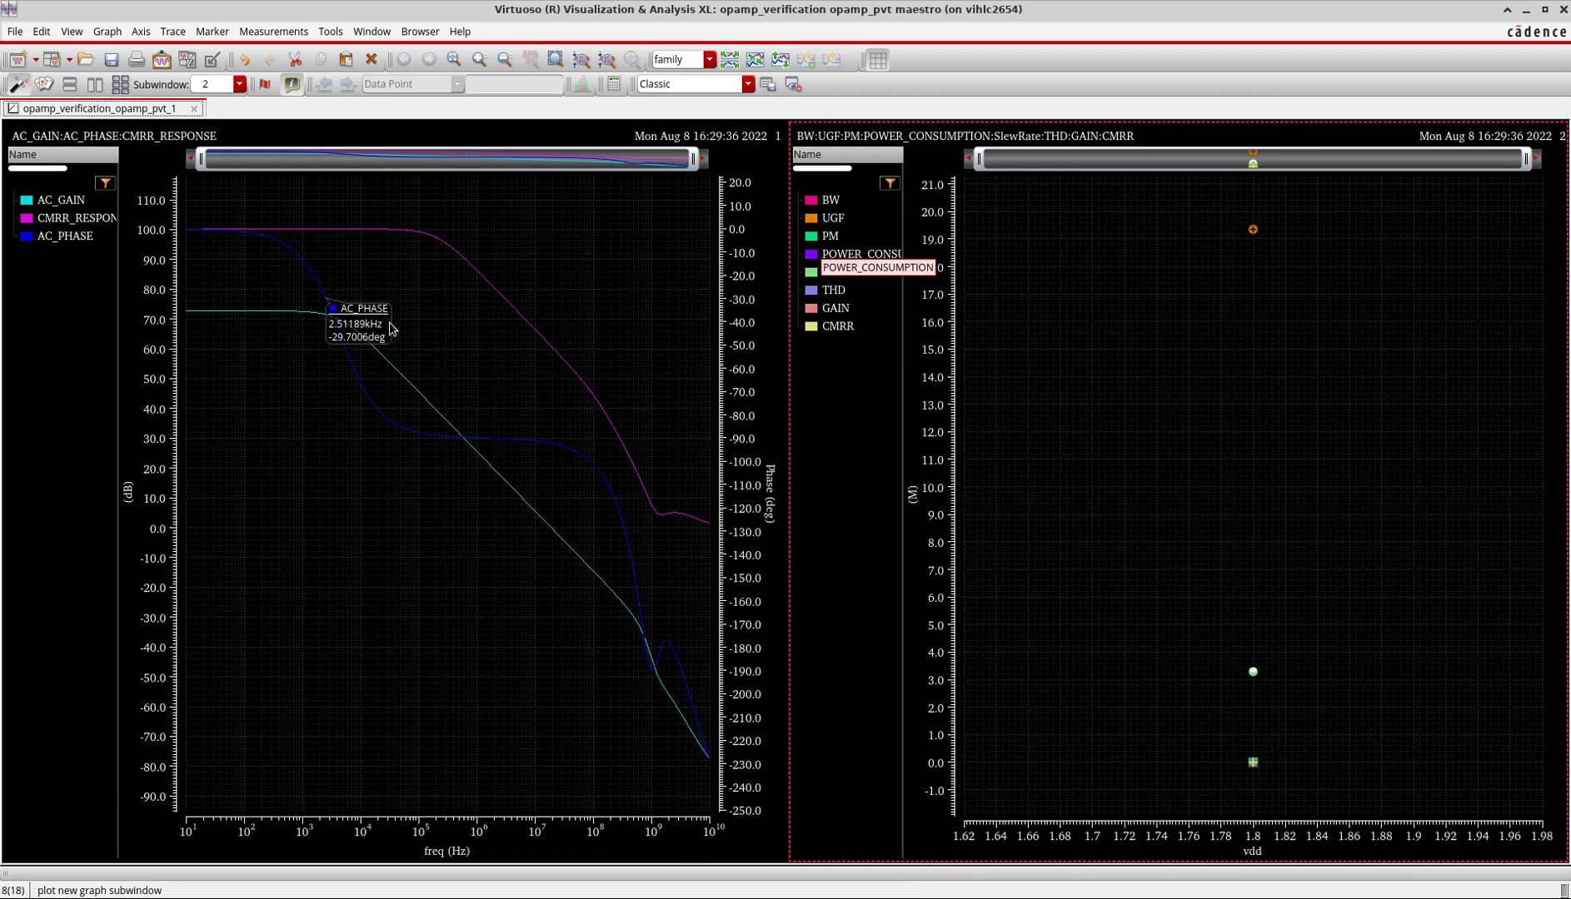
{"action": "left_click", "coordinate": [1524, 14]}
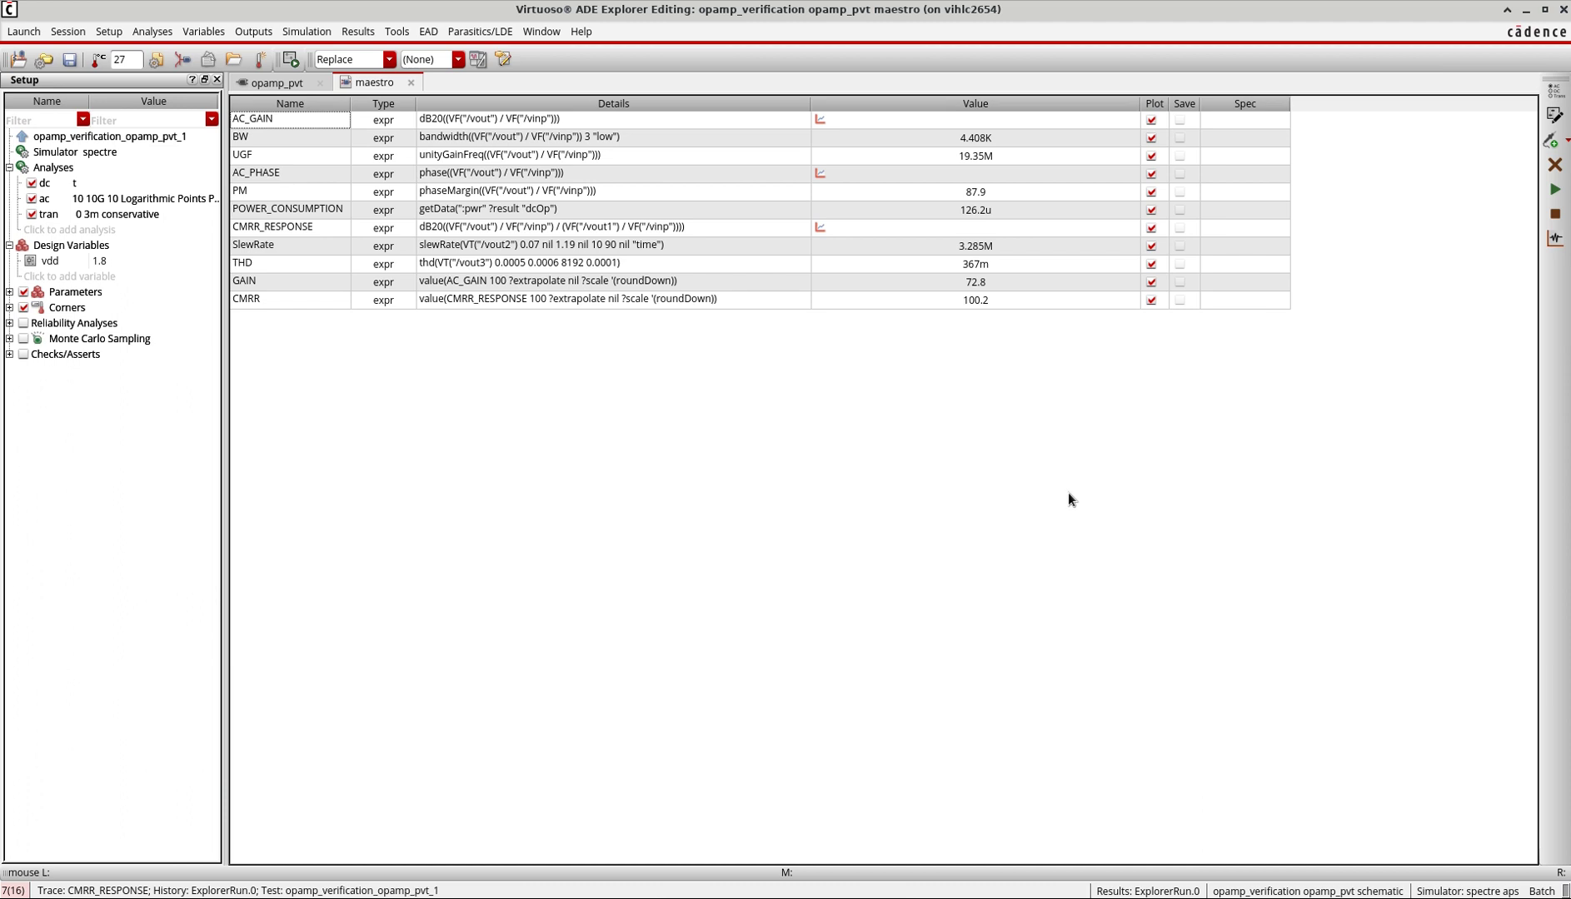
{"action": "left_click", "coordinate": [69, 32]}
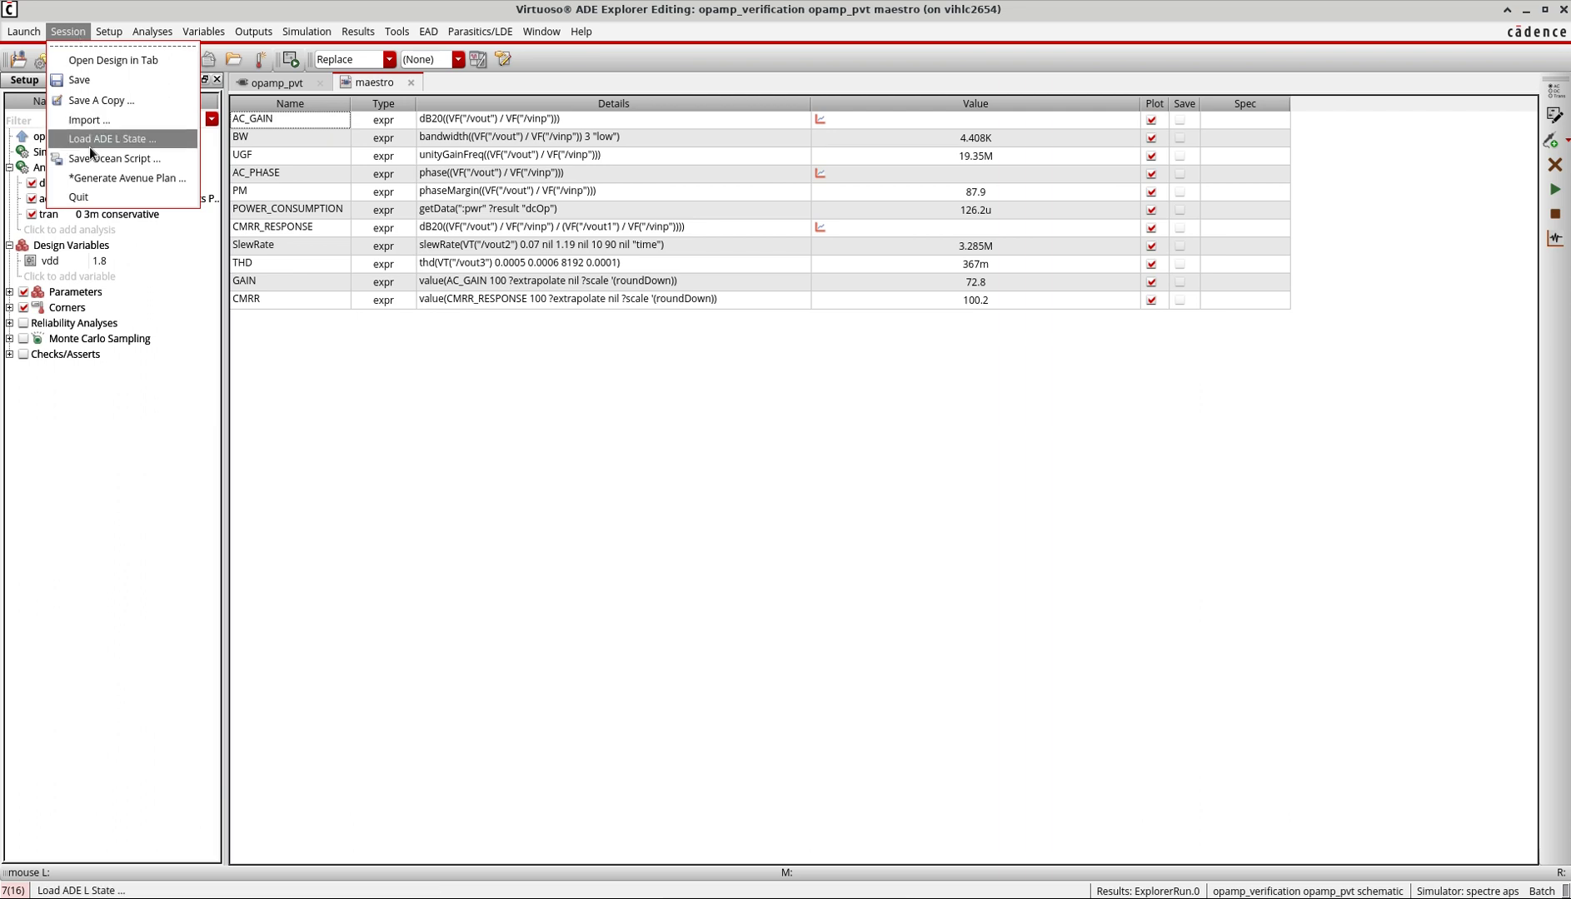
{"action": "left_click", "coordinate": [545, 435]}
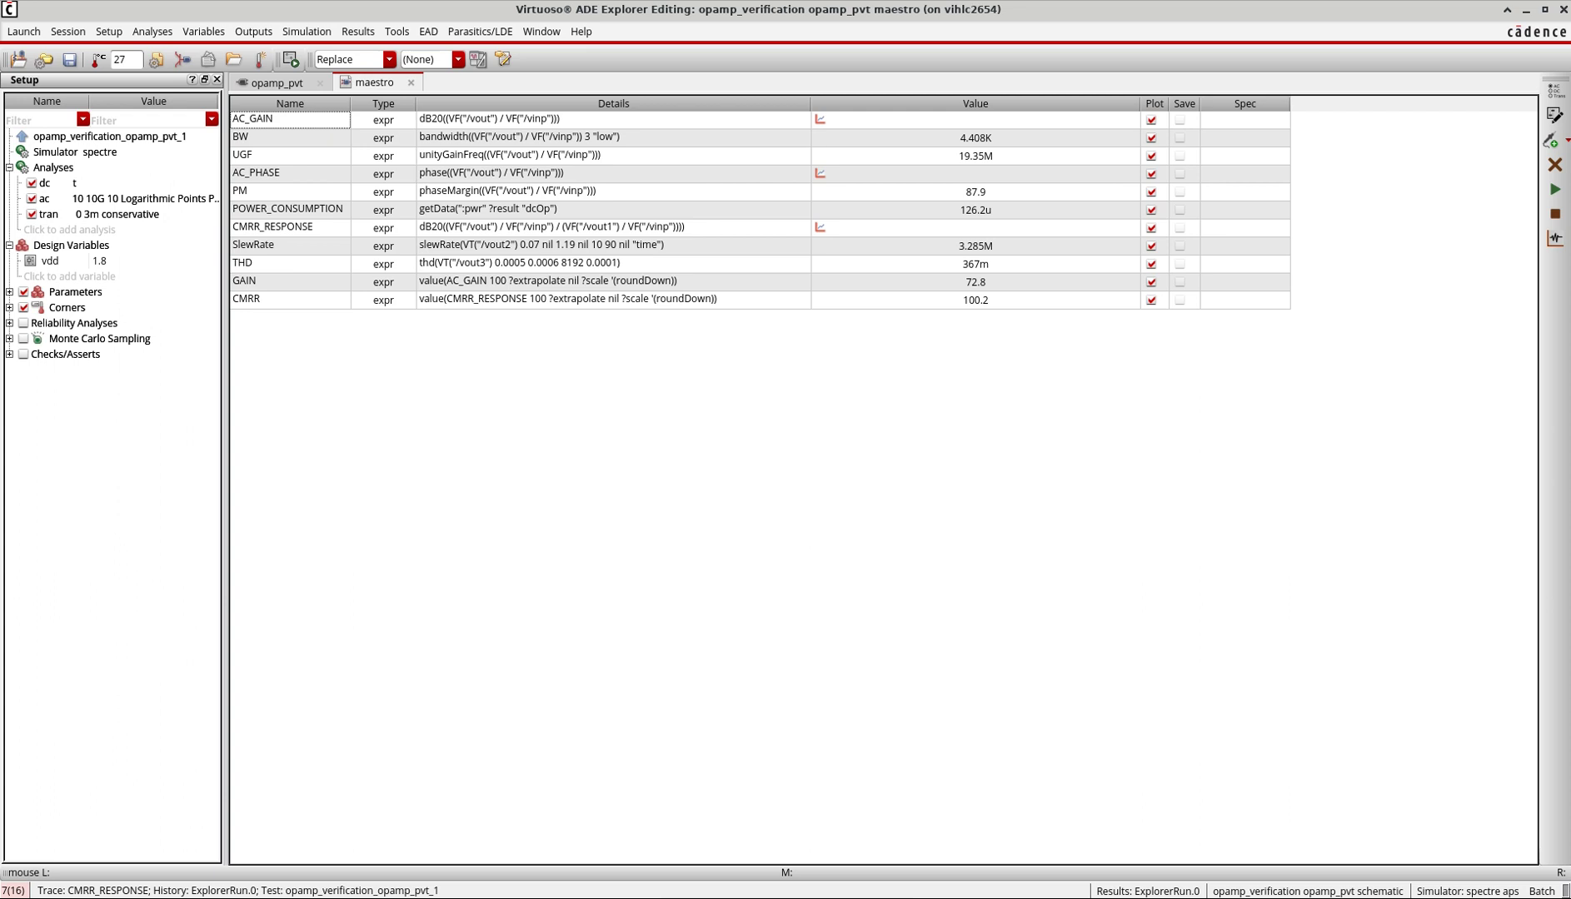
{"action": "key", "text": "alt+Tab"}
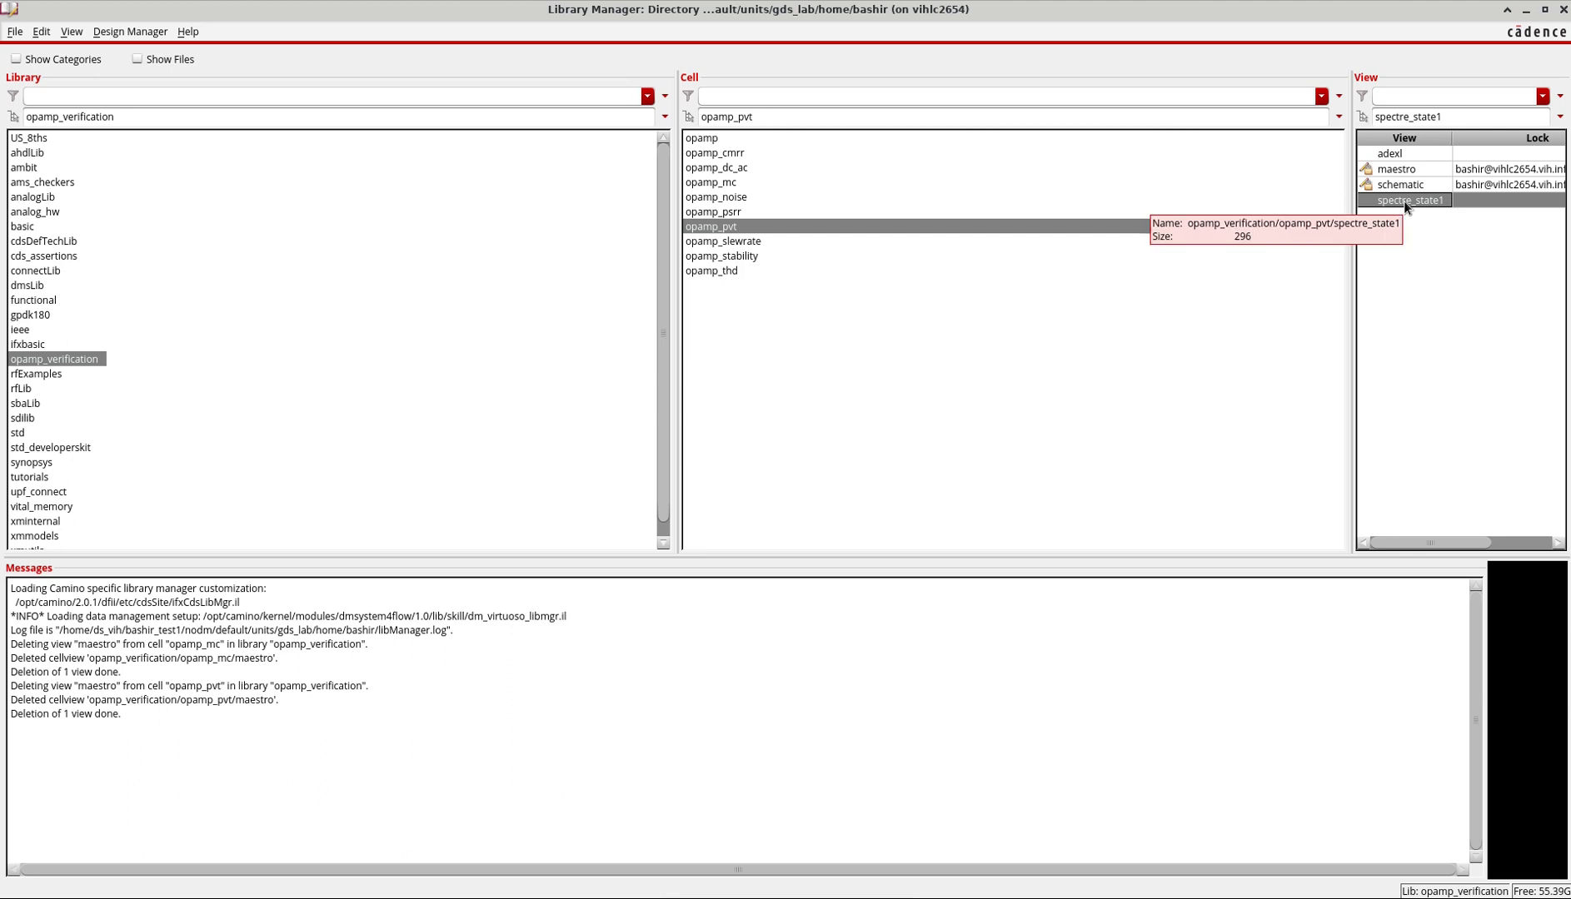
{"action": "left_click", "coordinate": [1525, 10]}
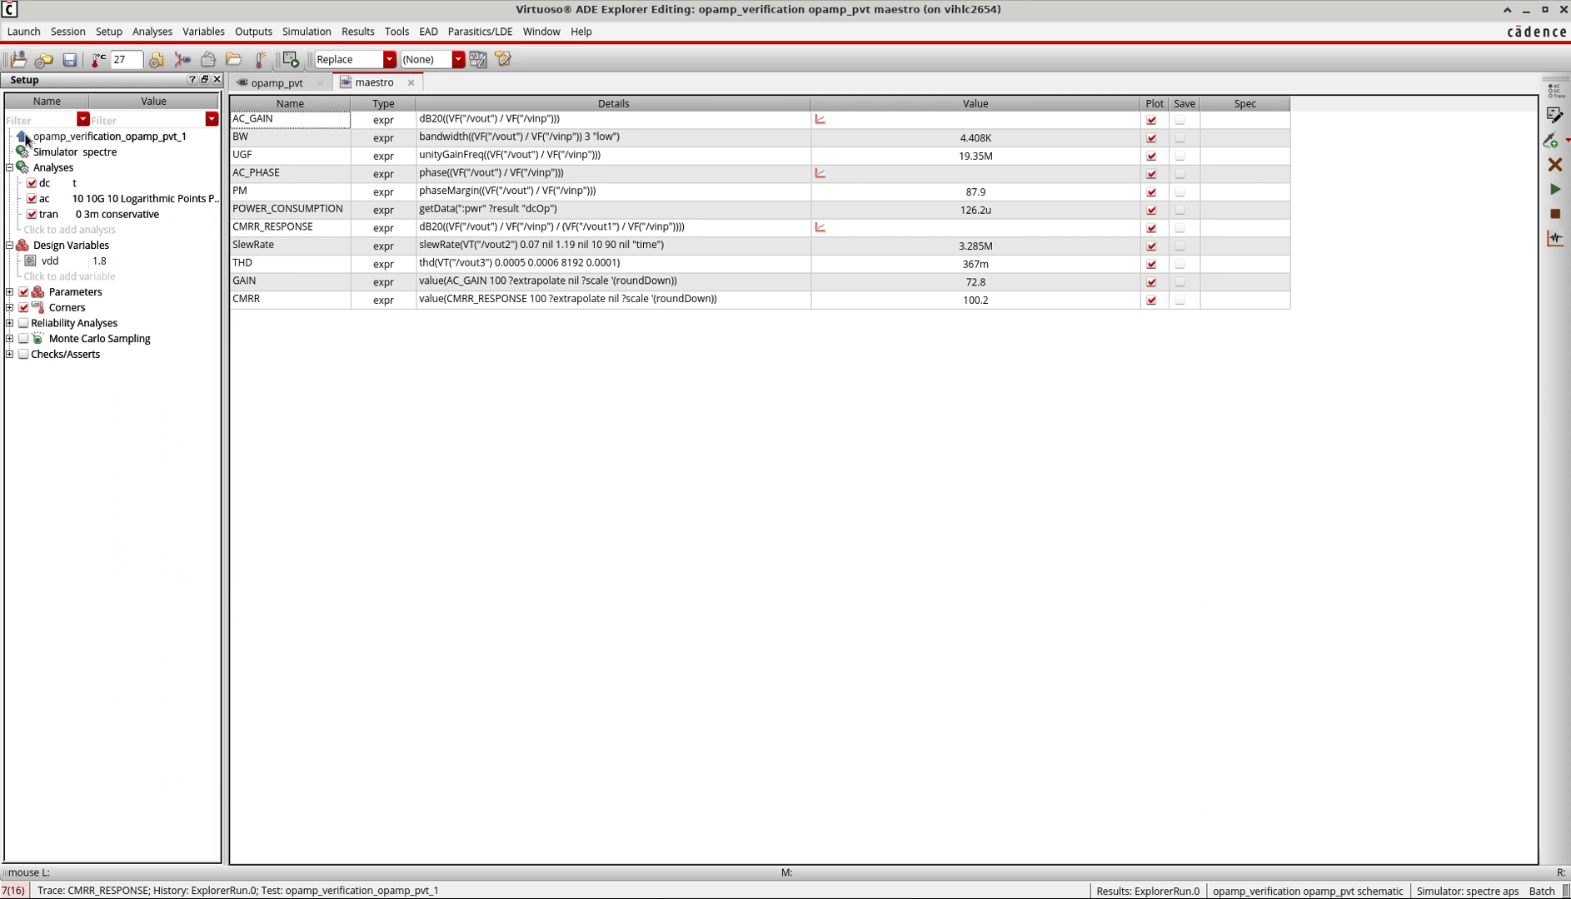
Switch the maestro view to ADE Assembler to view its outputs setup, and return it to ADE Explorer
{"action": "left_click", "coordinate": [28, 33]}
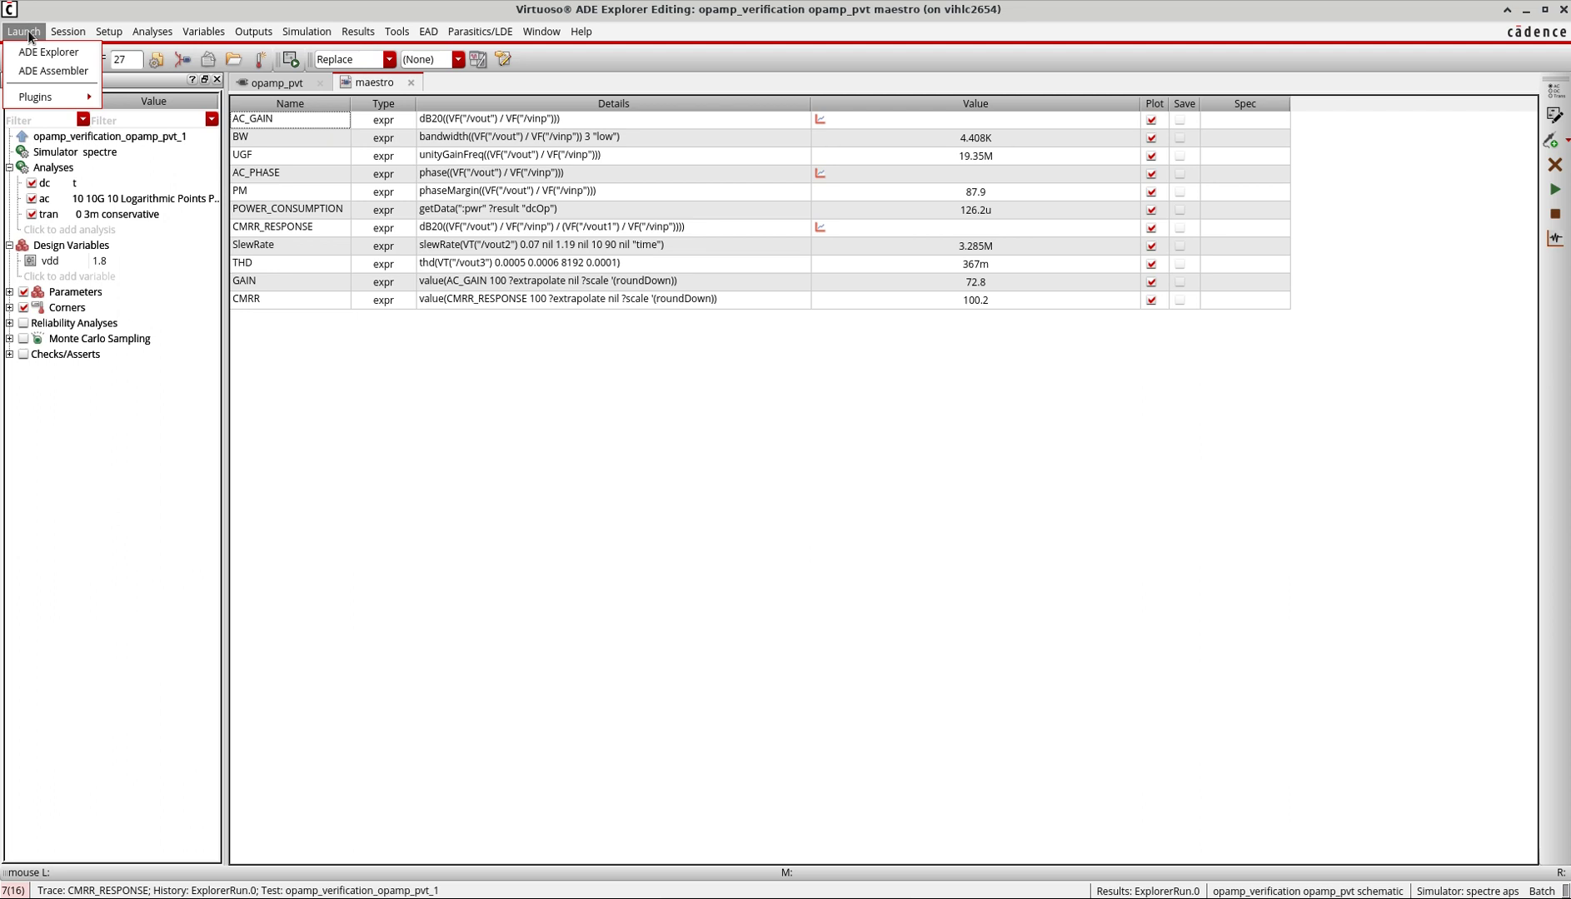
{"action": "left_click", "coordinate": [36, 72]}
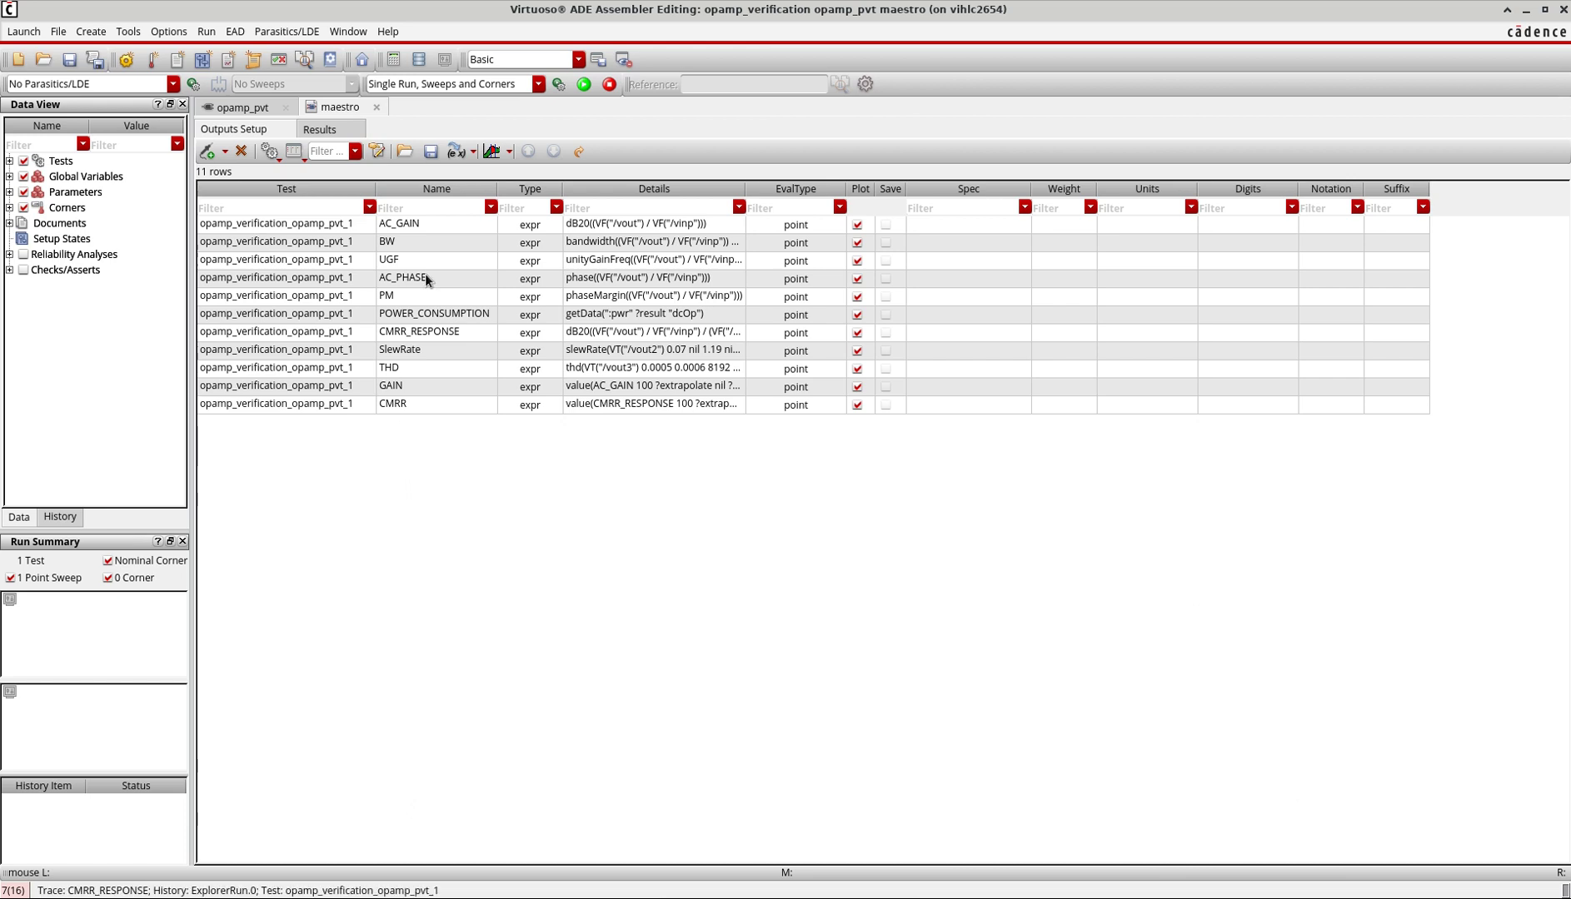
{"action": "left_click", "coordinate": [25, 33]}
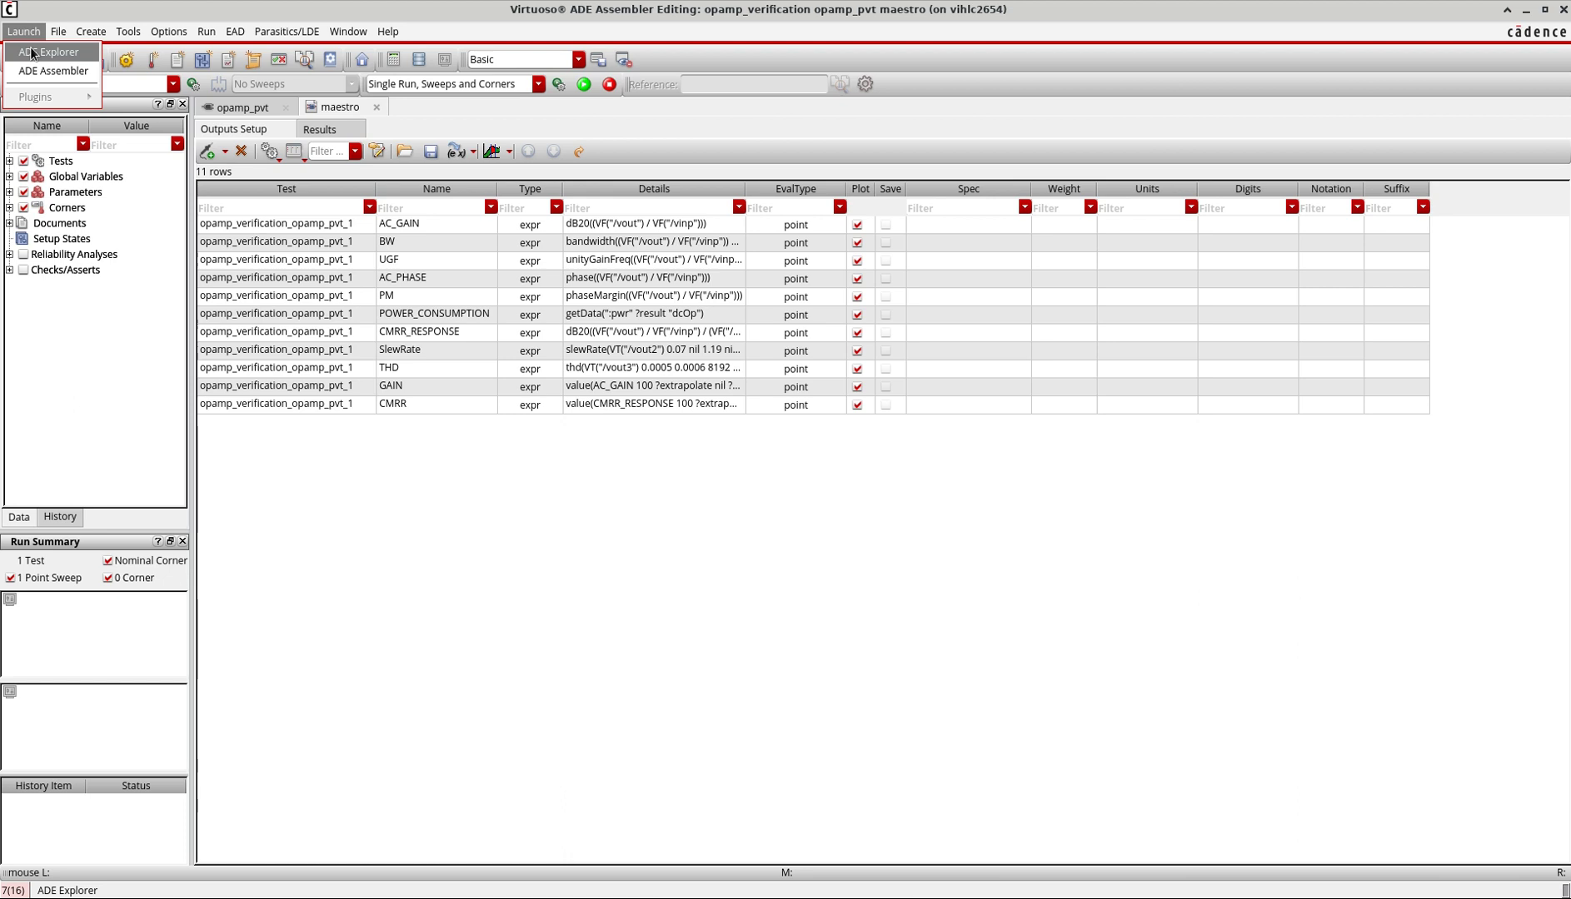
{"action": "left_click", "coordinate": [33, 52]}
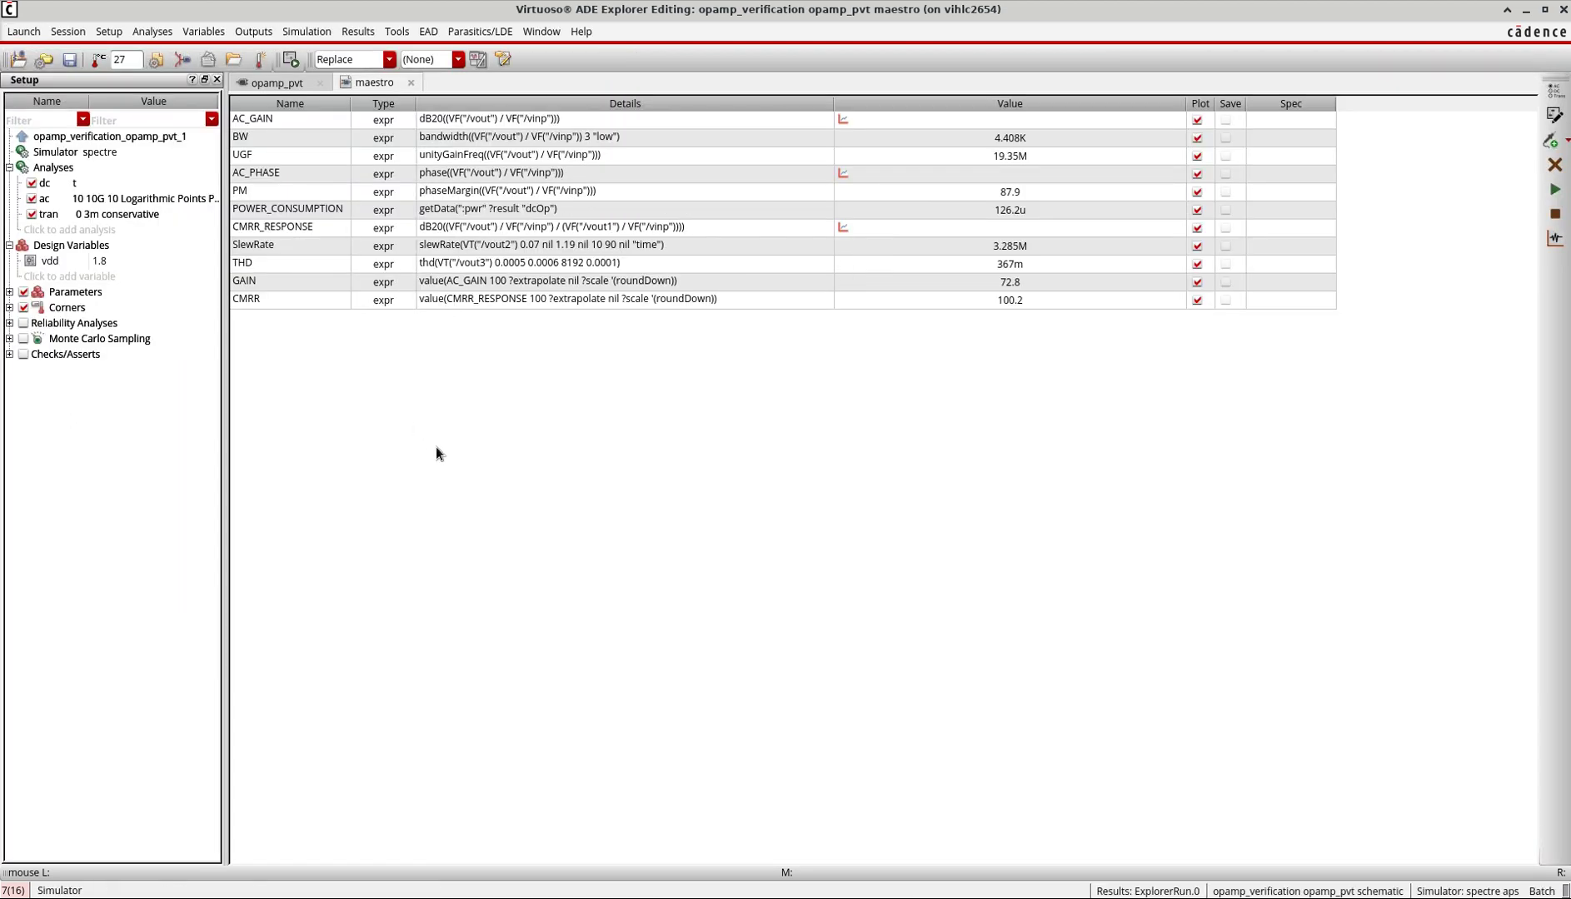
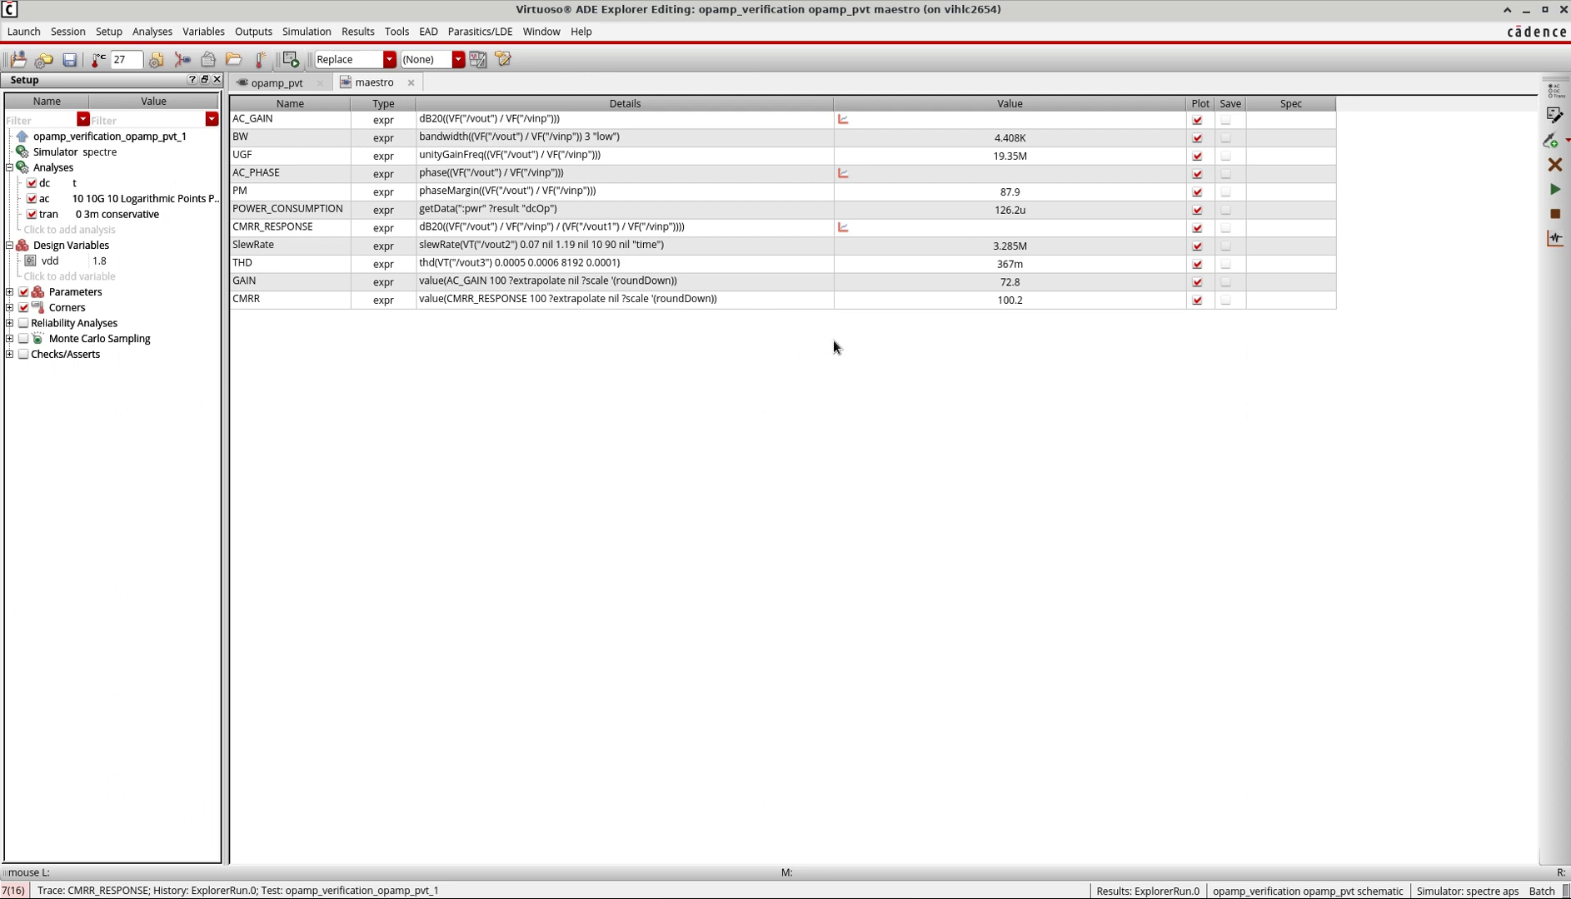
Open the opamp_pvt schematic of the opamp_verification library from the Library Manager and fit it to the window
{"action": "key", "text": "alt+Tab"}
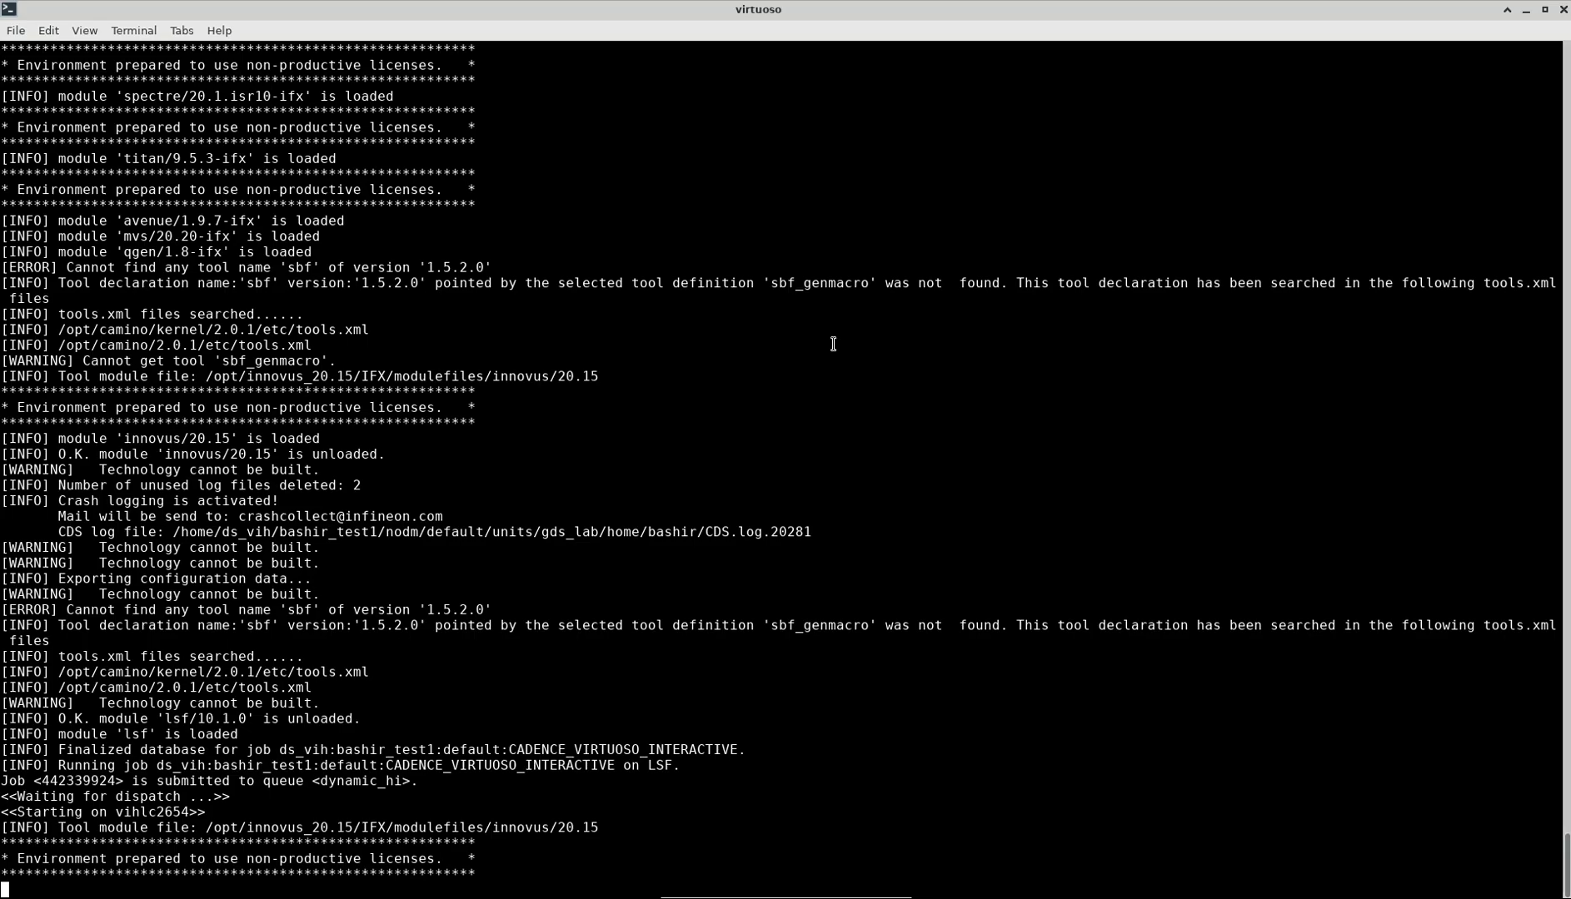
{"action": "key", "text": "alt+Tab"}
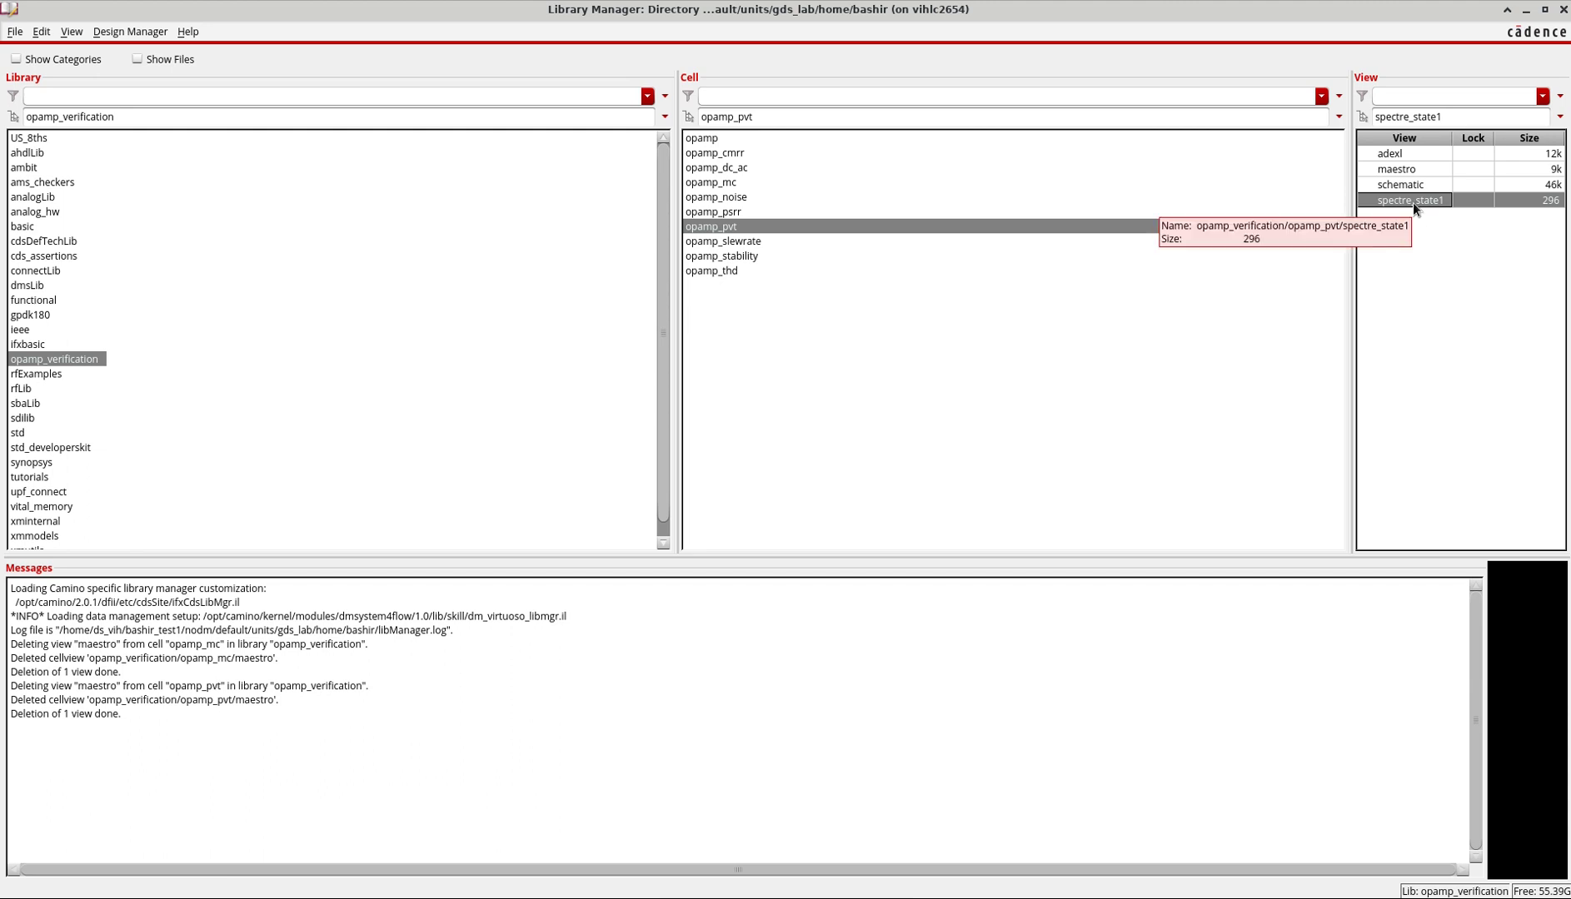
{"action": "double_click", "coordinate": [1405, 184]}
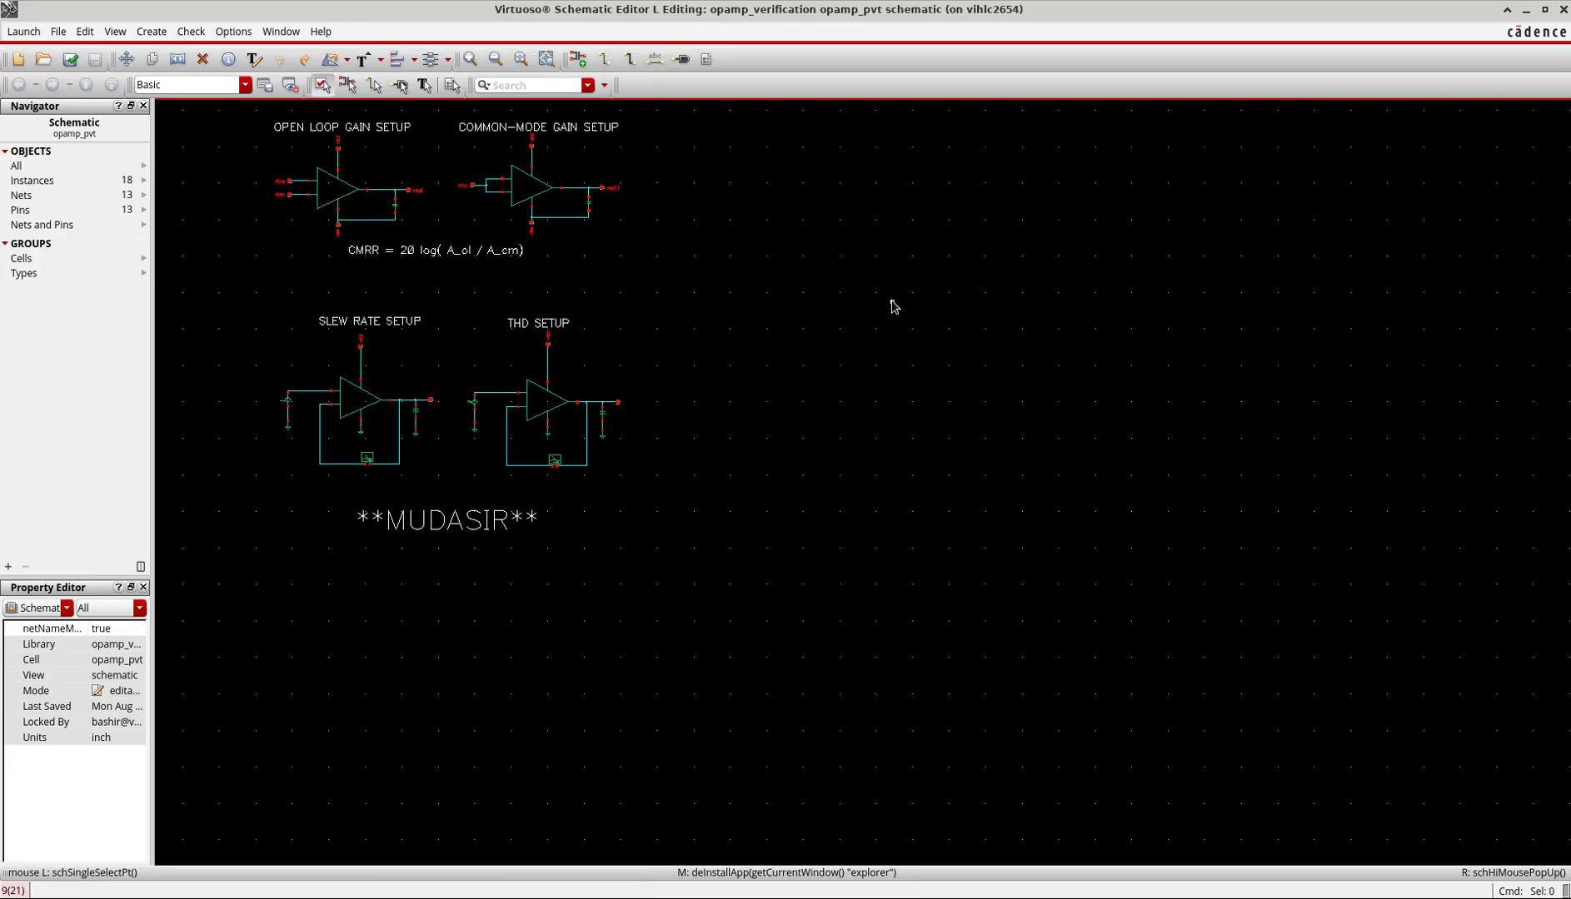
{"action": "key", "text": "f"}
Create a new ADE Assembler view named maestro for the opamp_pvt cell in opamp_verification, opened in a new tab
{"action": "left_click", "coordinate": [23, 32]}
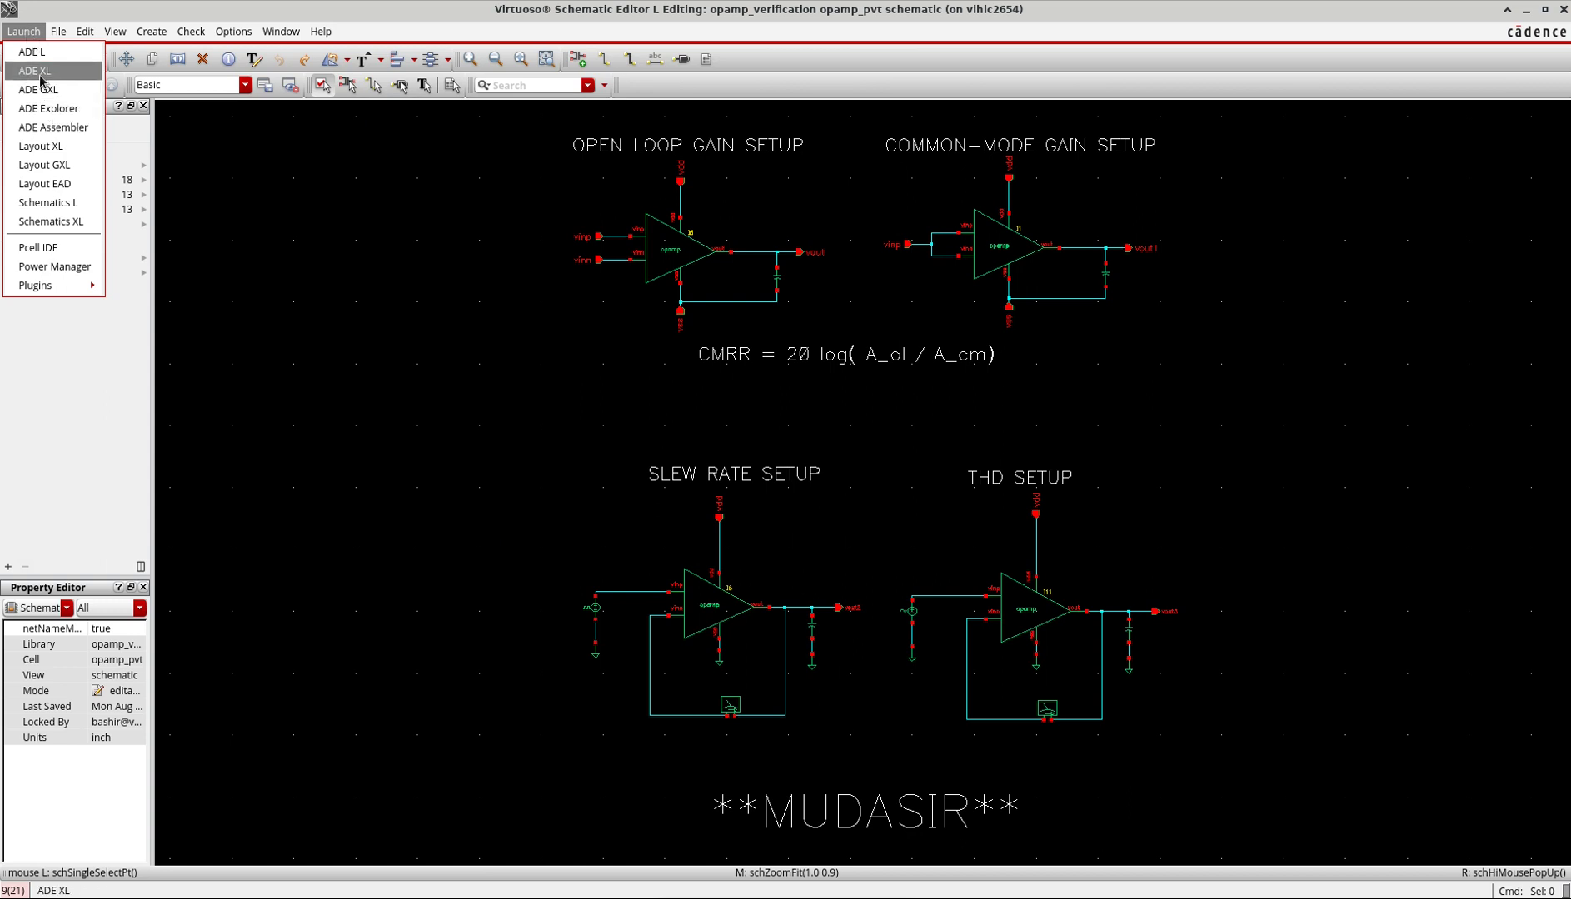
{"action": "left_click", "coordinate": [54, 129]}
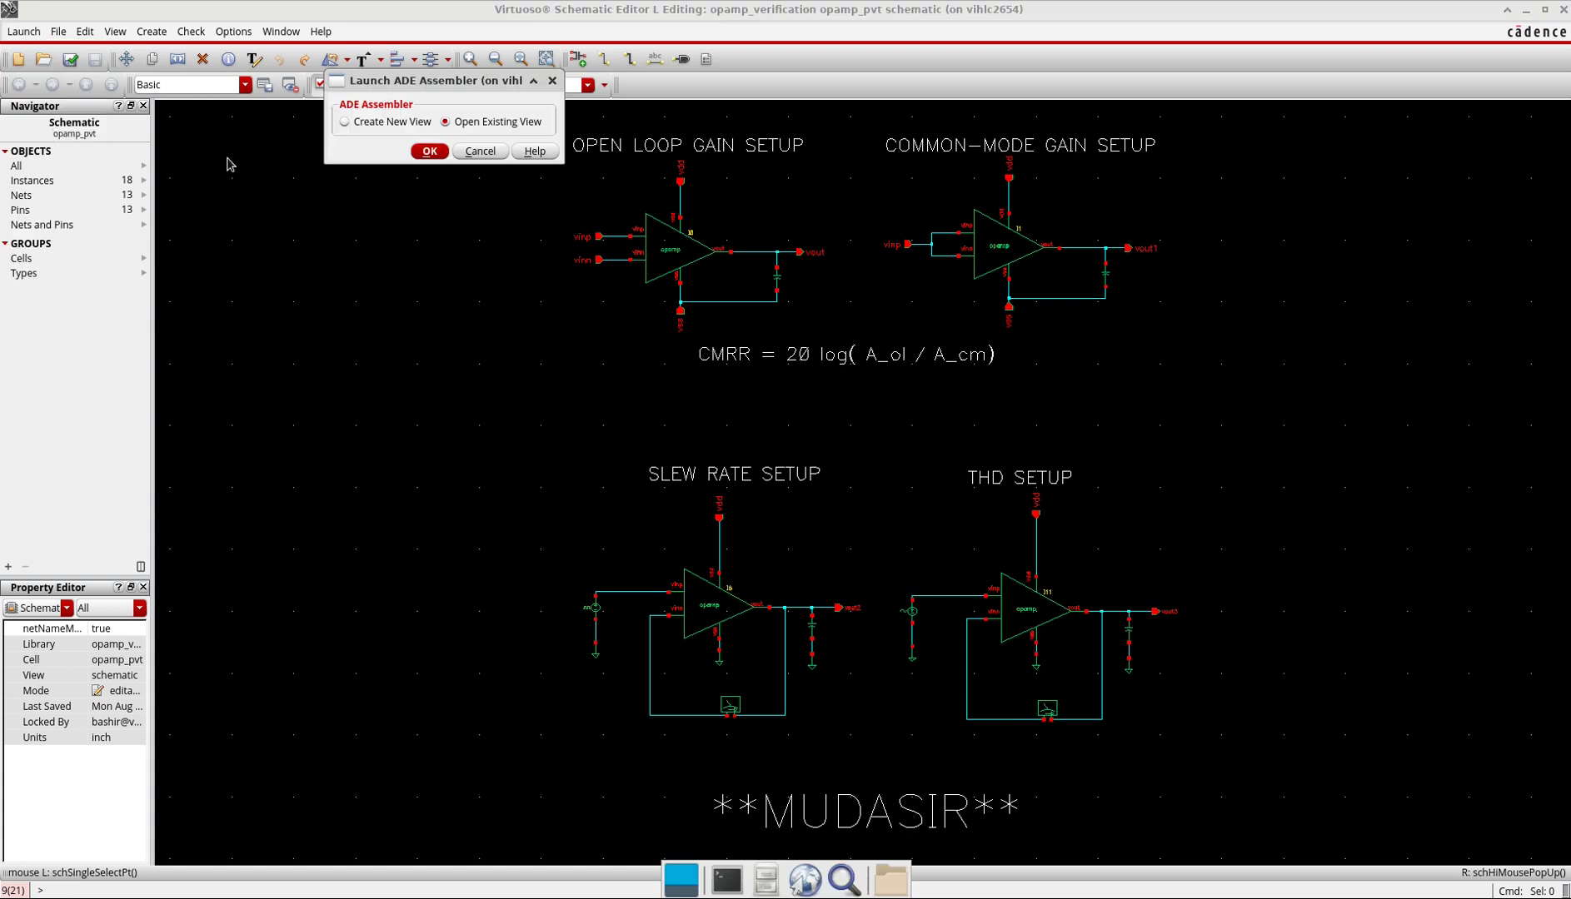
{"action": "left_click", "coordinate": [421, 151]}
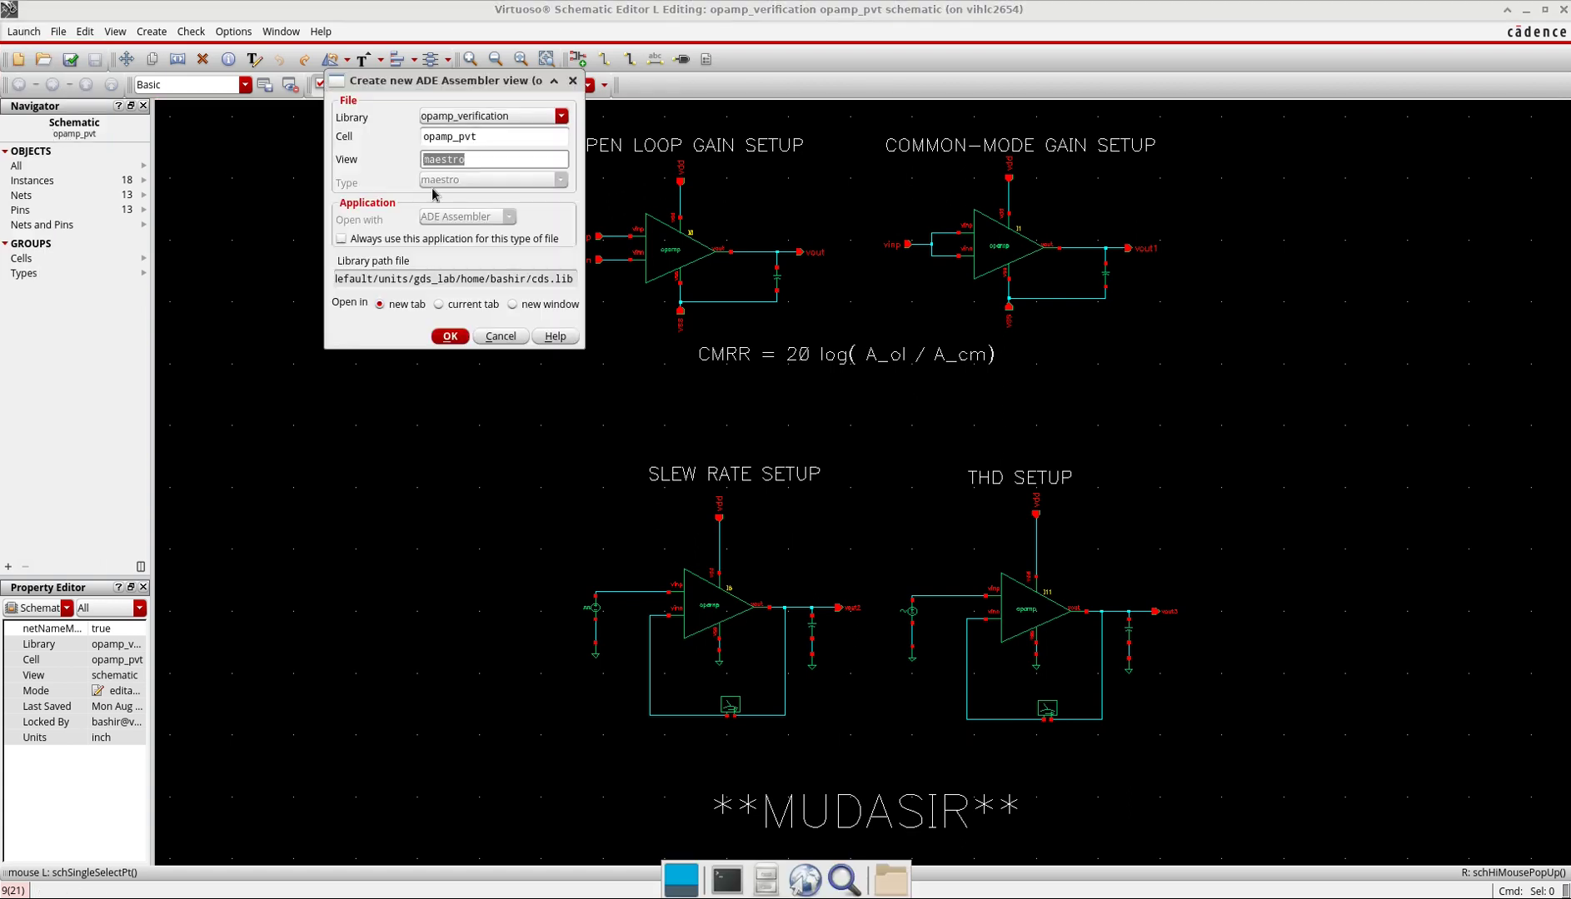
{"action": "left_click", "coordinate": [449, 337]}
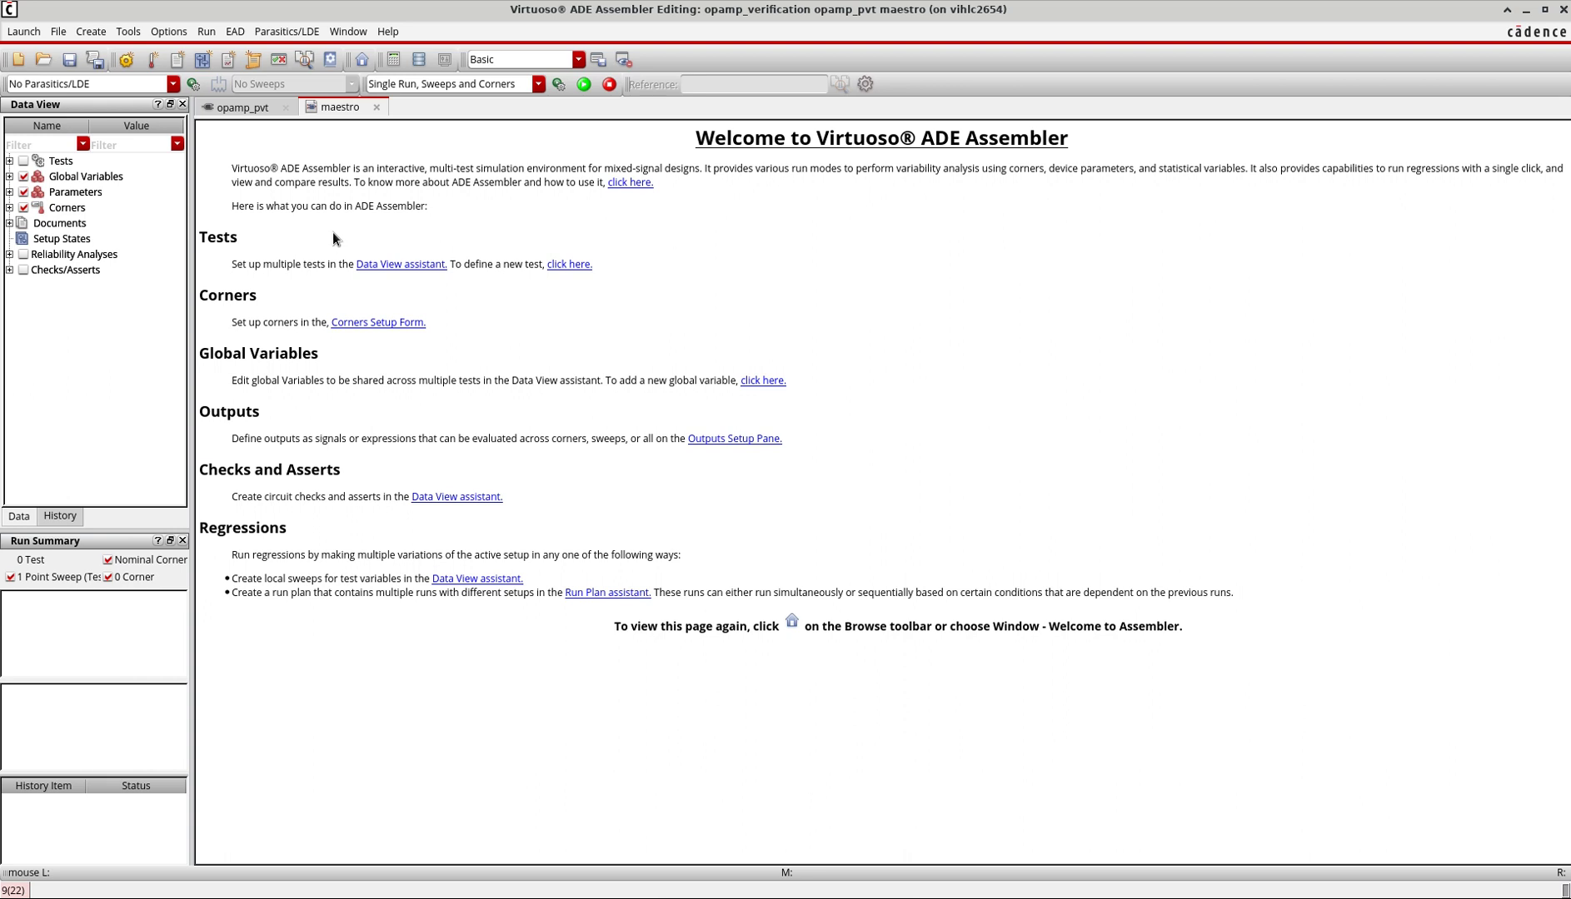
Import the active setup from the opamp_pvt adexl view in opamp_verification, including tests, variables and corners, with the retain operation
{"action": "left_click", "coordinate": [59, 31]}
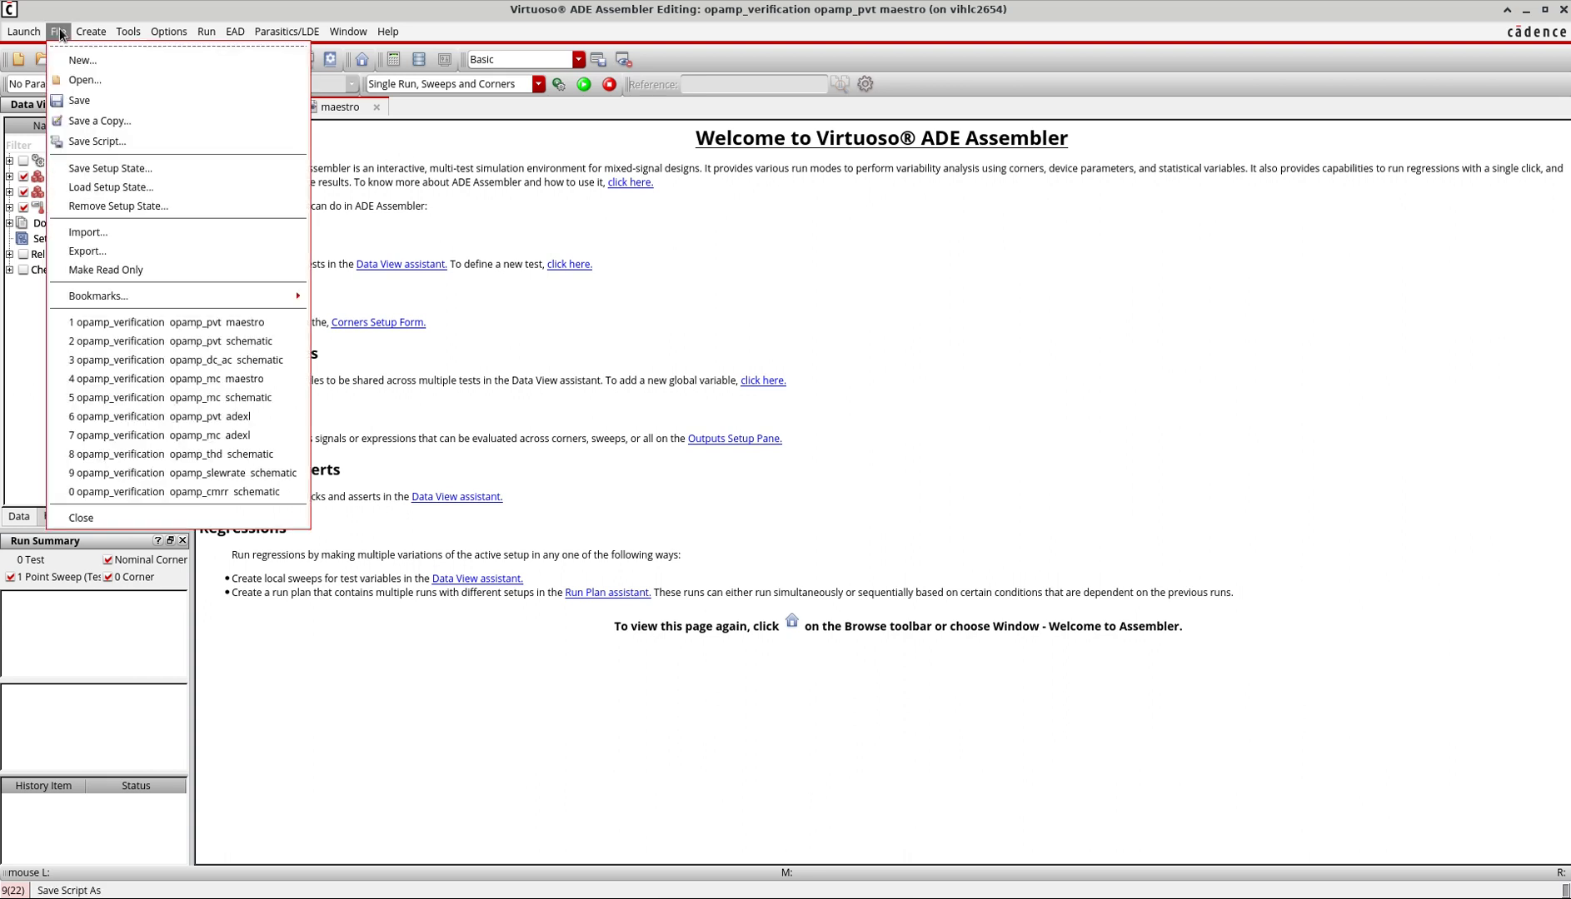
{"action": "left_click", "coordinate": [111, 232]}
{"action": "scroll", "coordinate": [405, 290], "scroll_direction": "down", "scroll_amount": 2}
{"action": "left_click", "coordinate": [405, 291]}
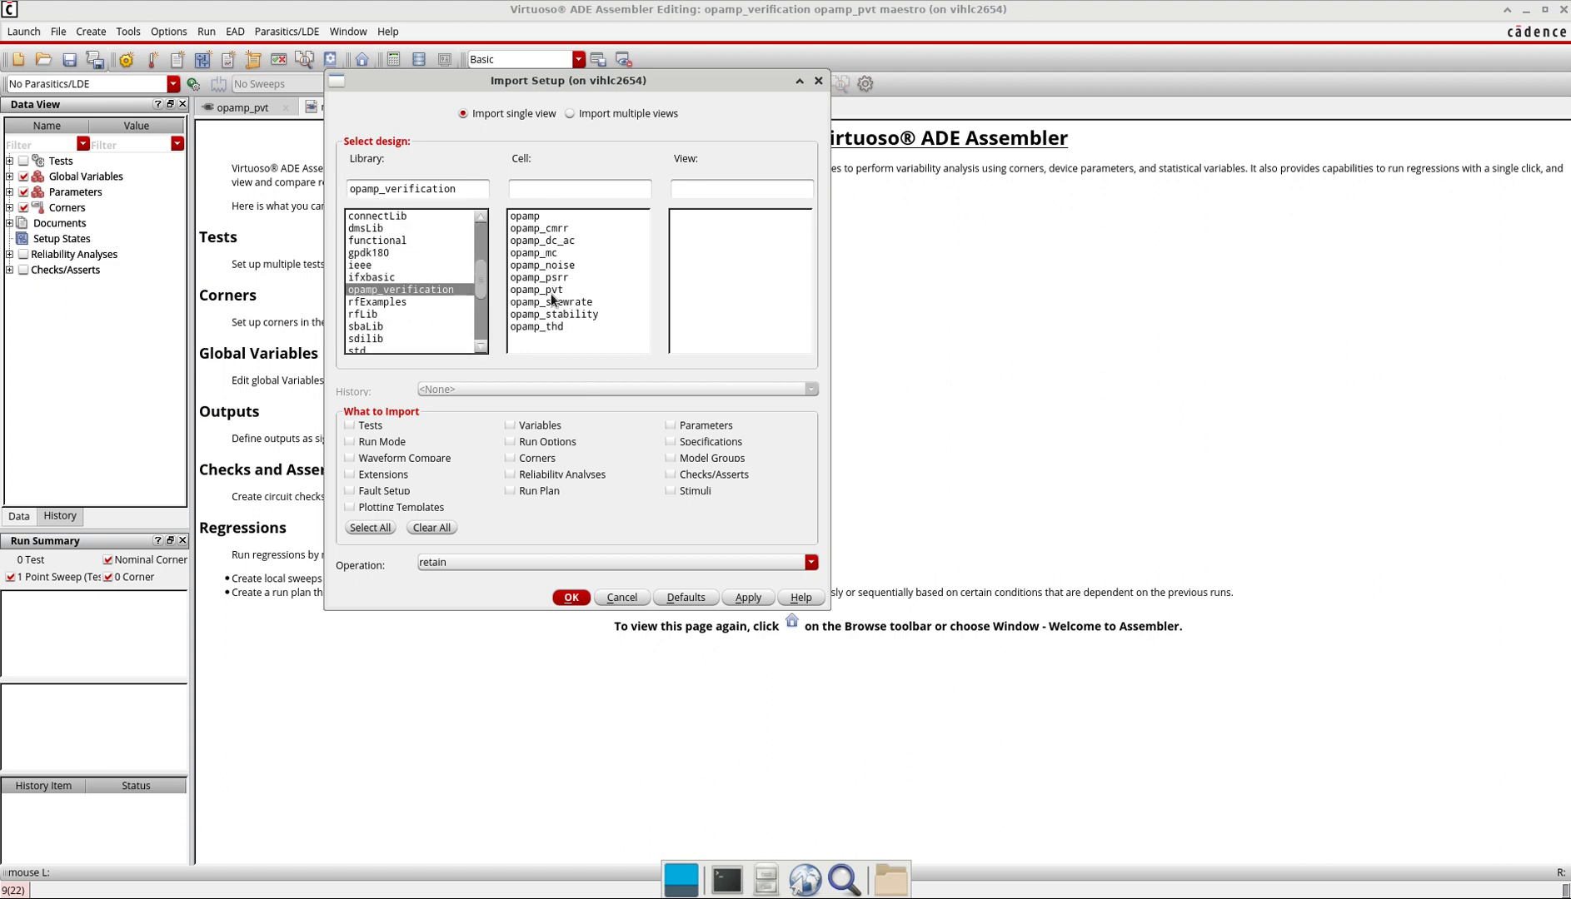
{"action": "left_click", "coordinate": [553, 290]}
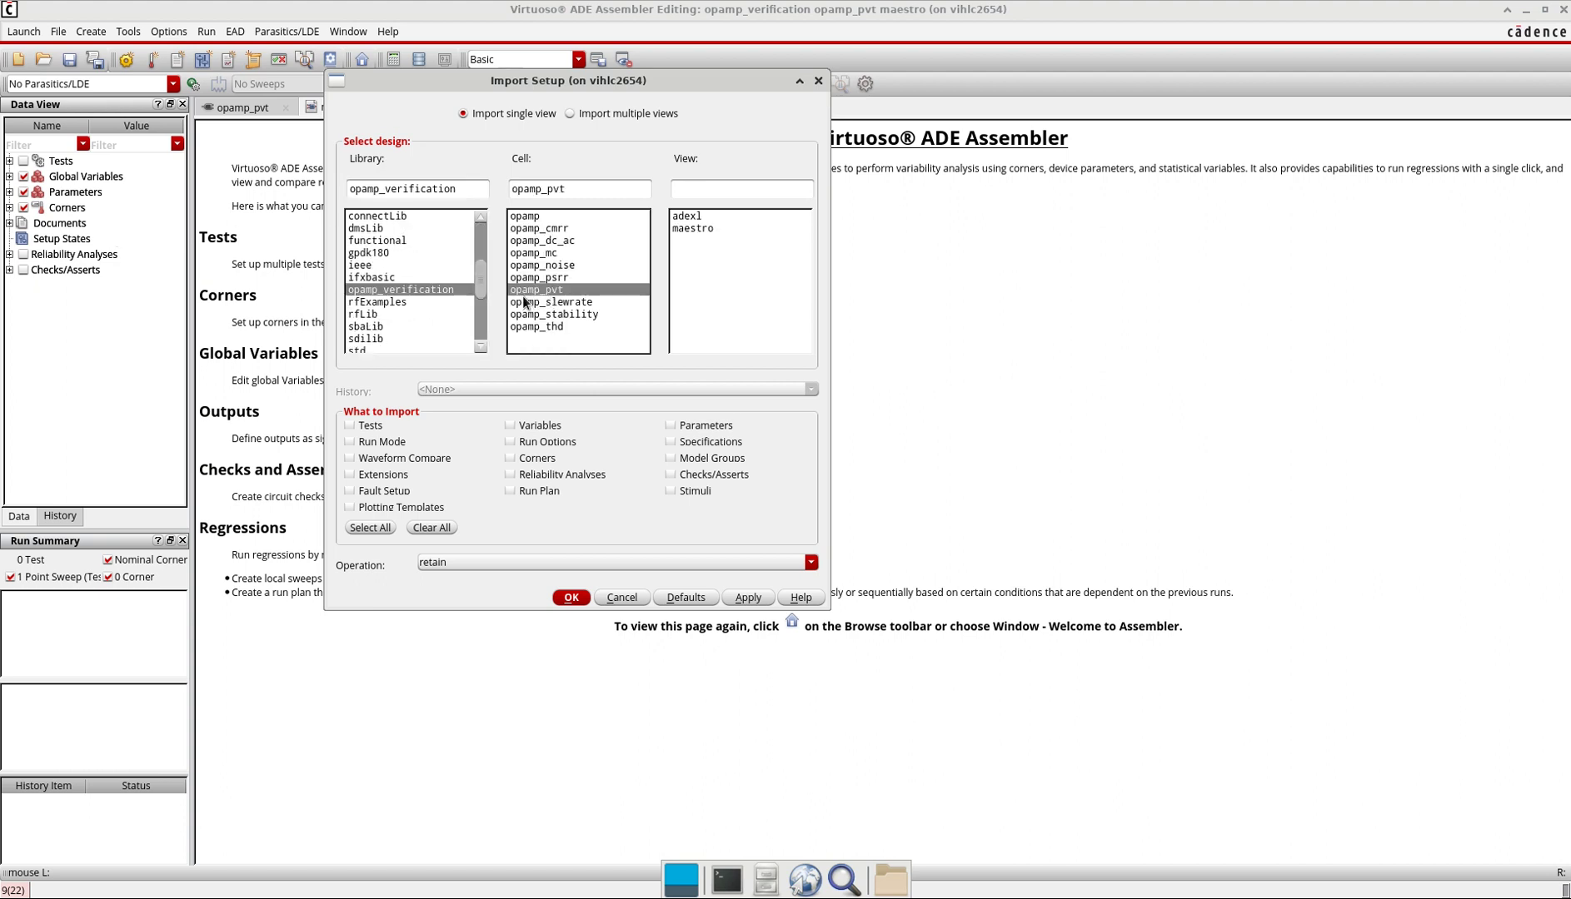
{"action": "left_click", "coordinate": [688, 217]}
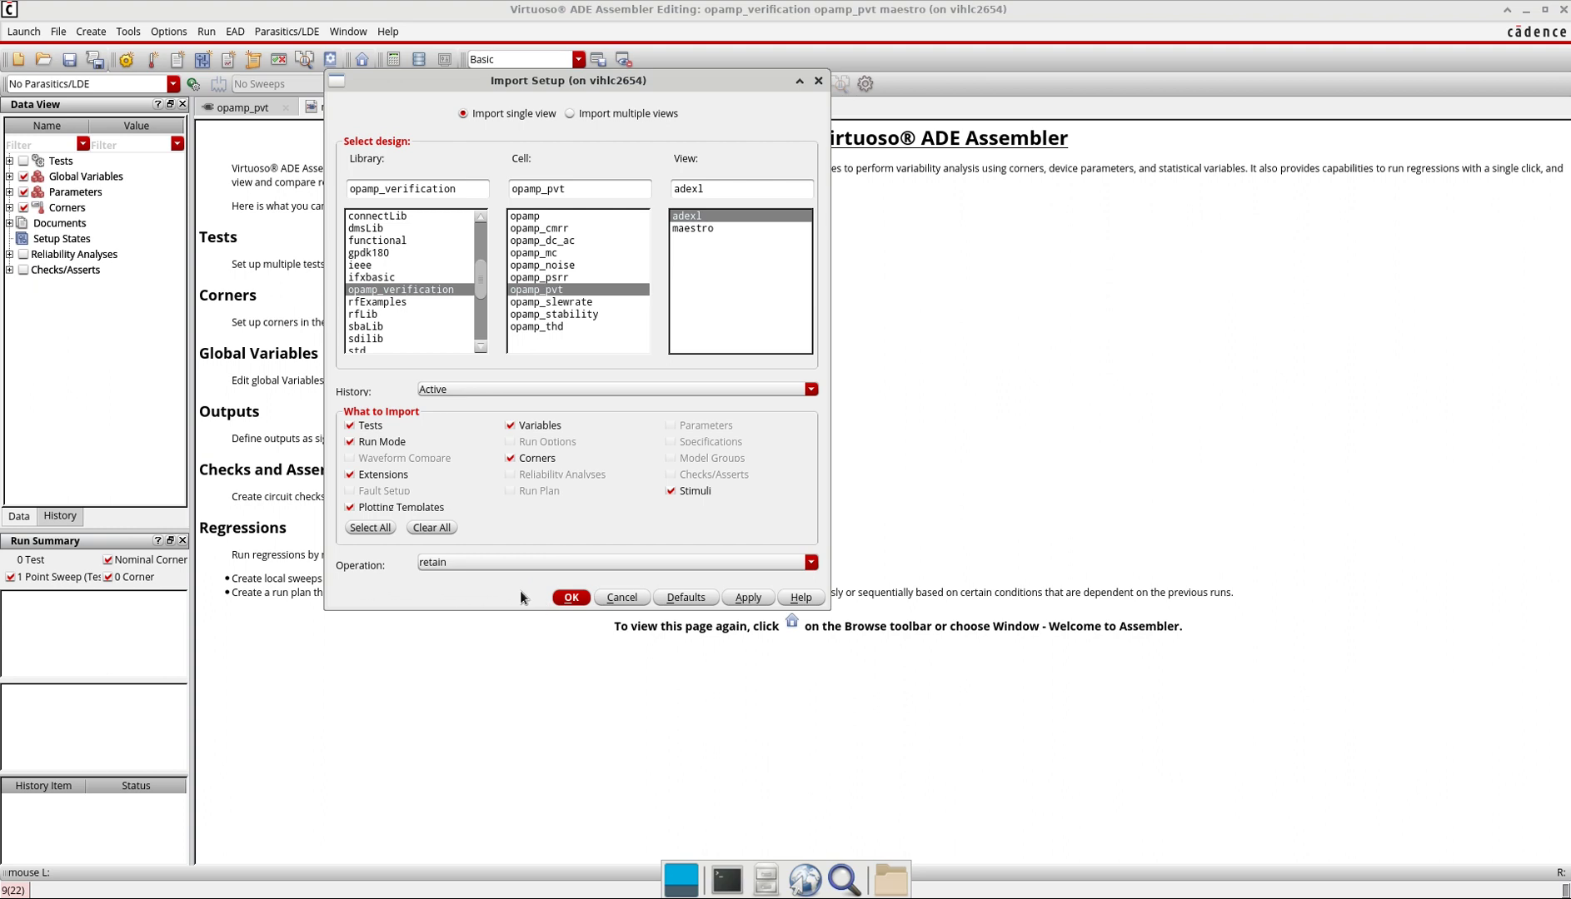
{"action": "left_click", "coordinate": [570, 598]}
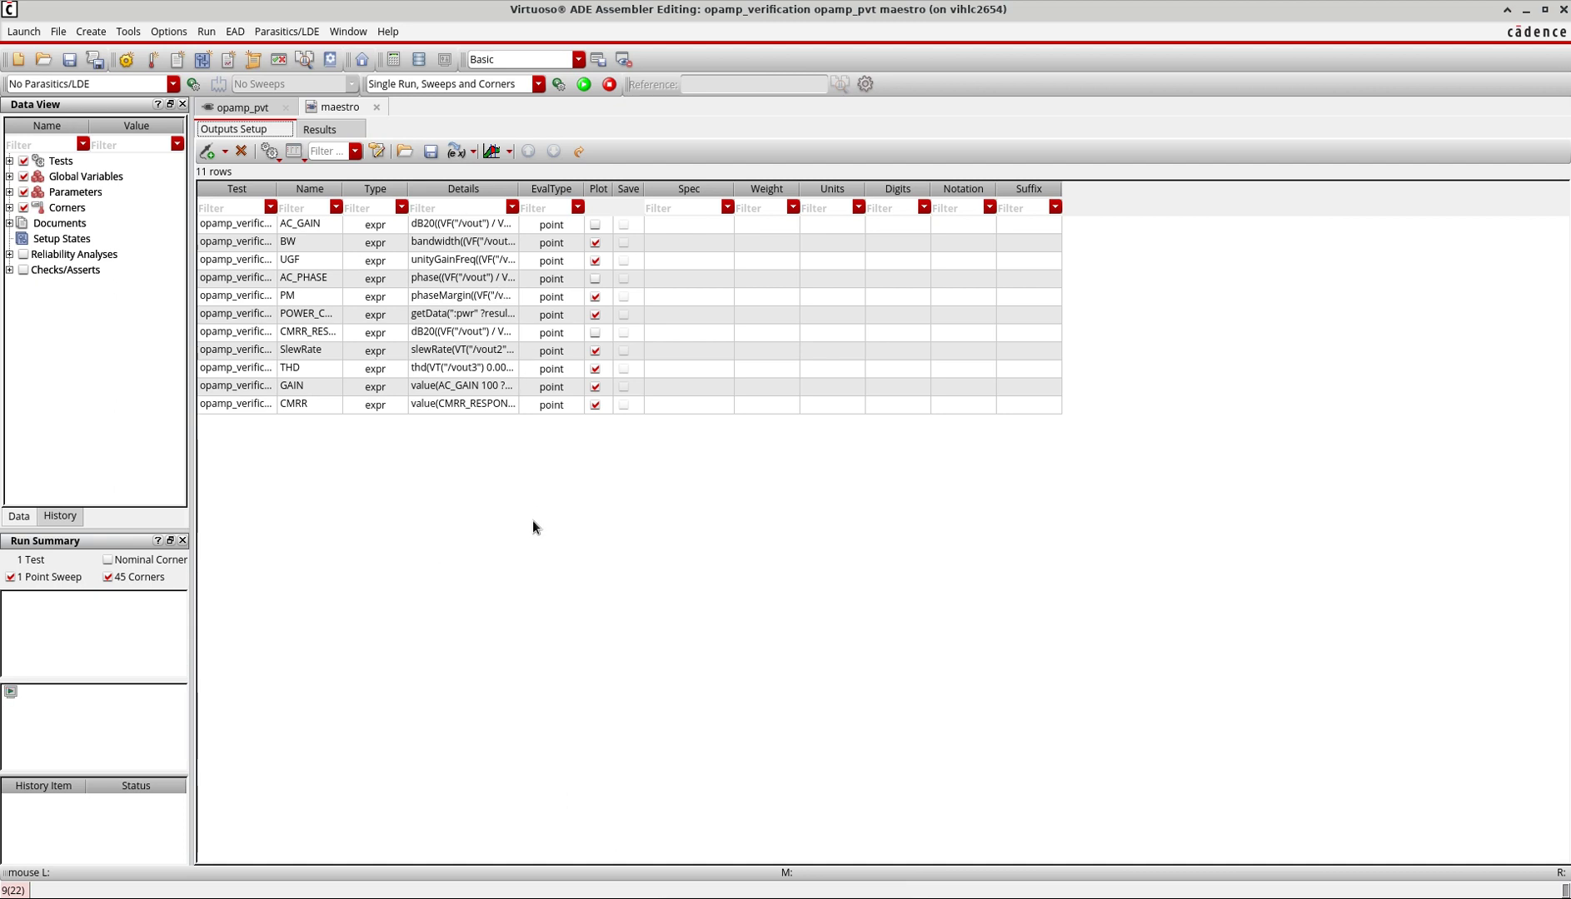
Expand the imported tests, global variables and corners for review, and run the Single Run, Sweeps and Corners simulation
{"action": "left_click", "coordinate": [10, 161]}
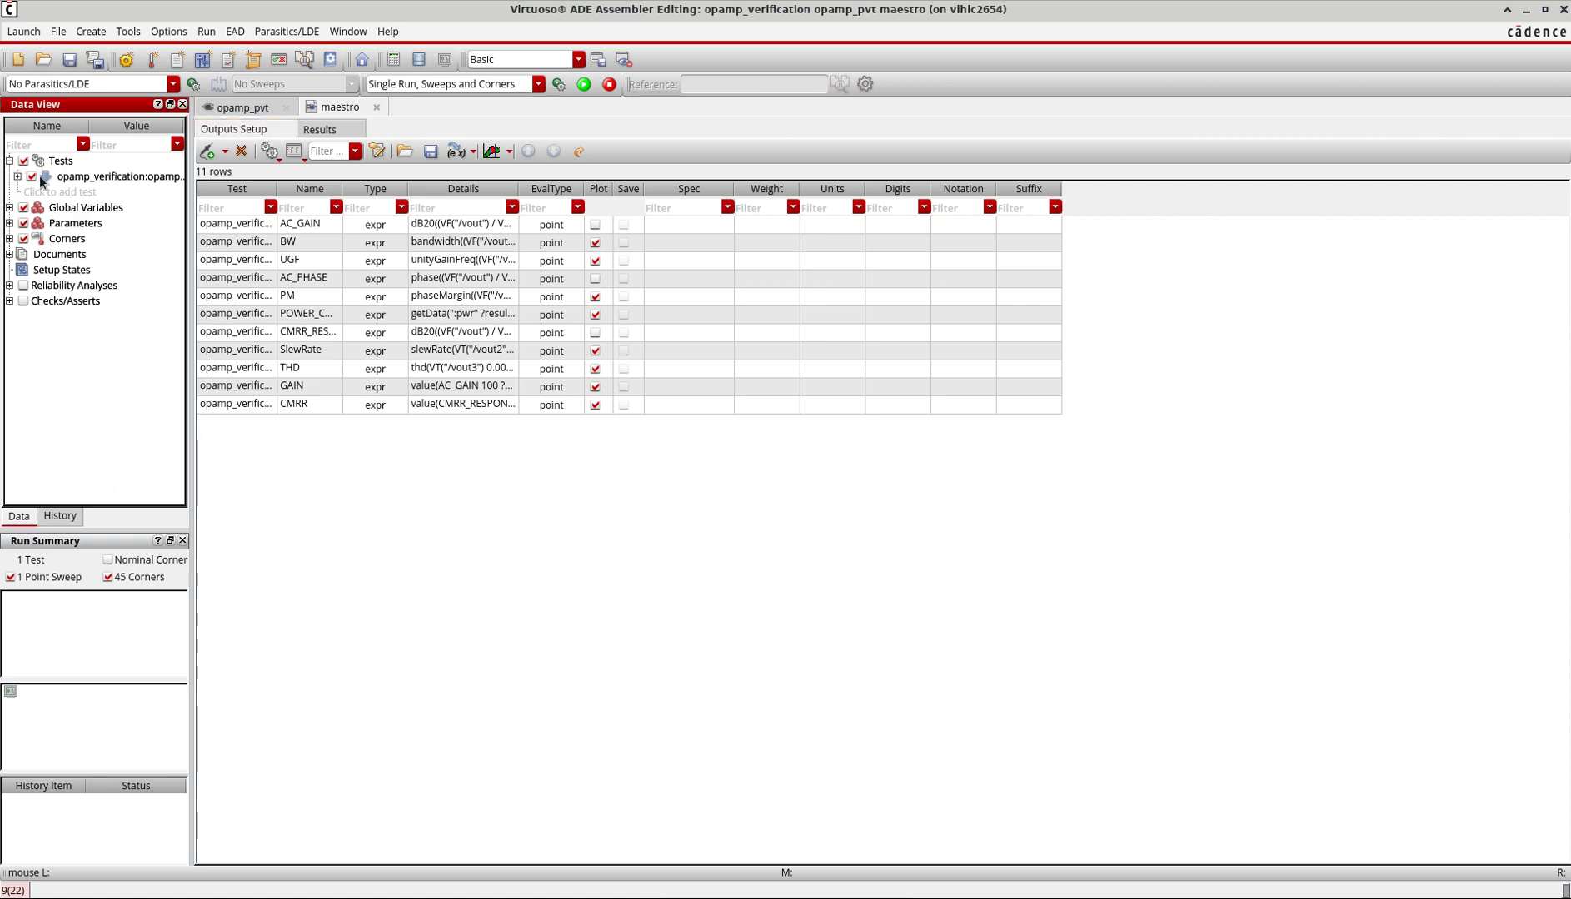
{"action": "left_click", "coordinate": [10, 208]}
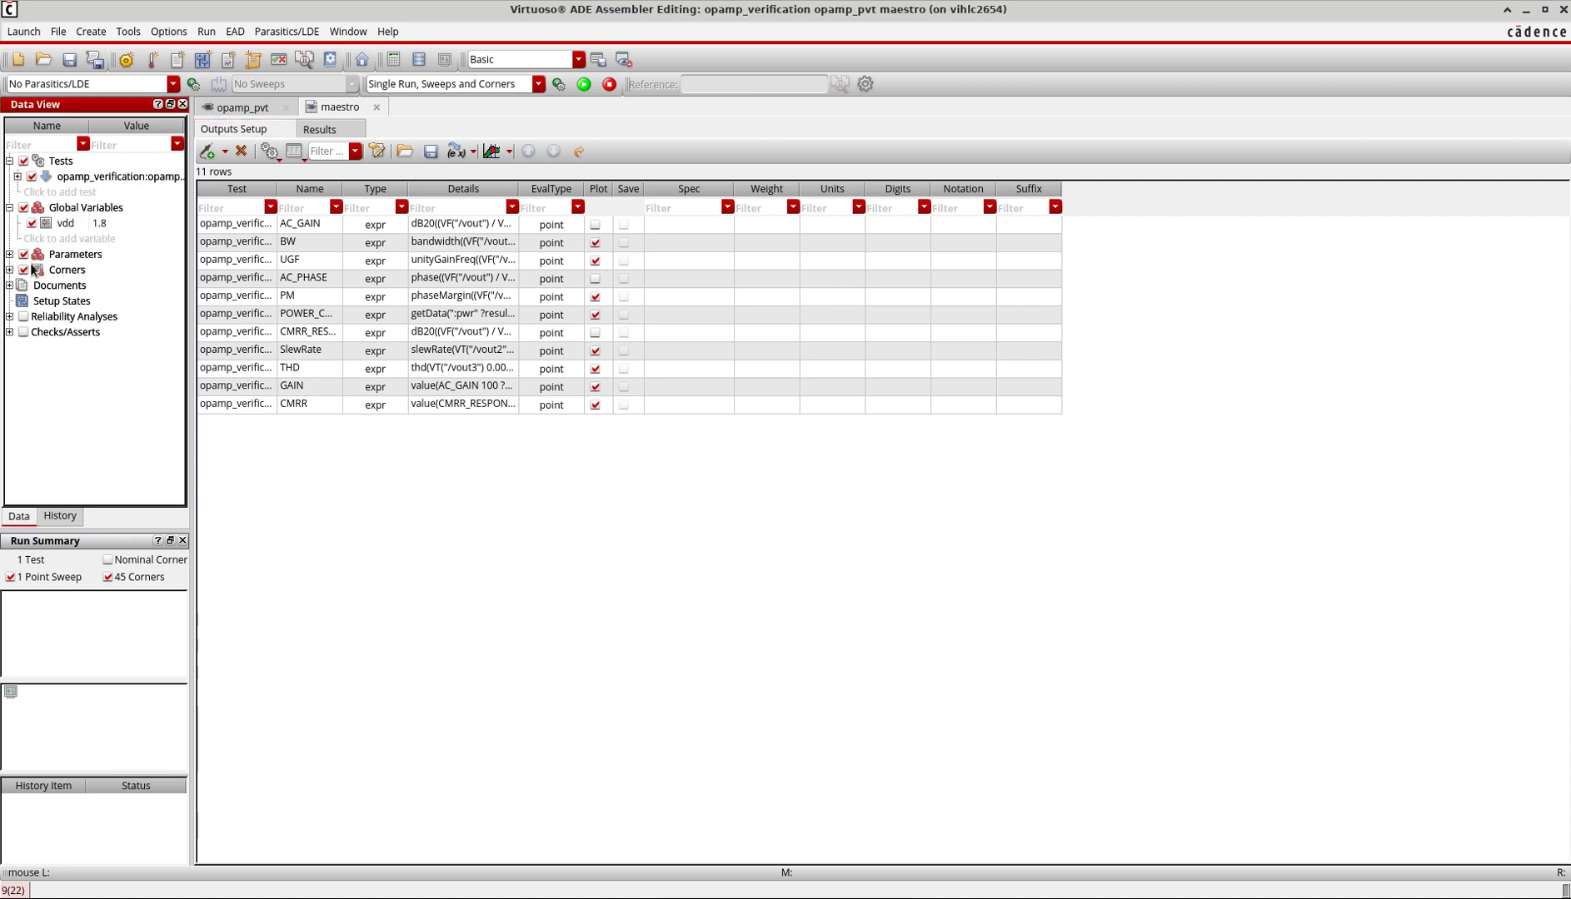
{"action": "left_click", "coordinate": [584, 85]}
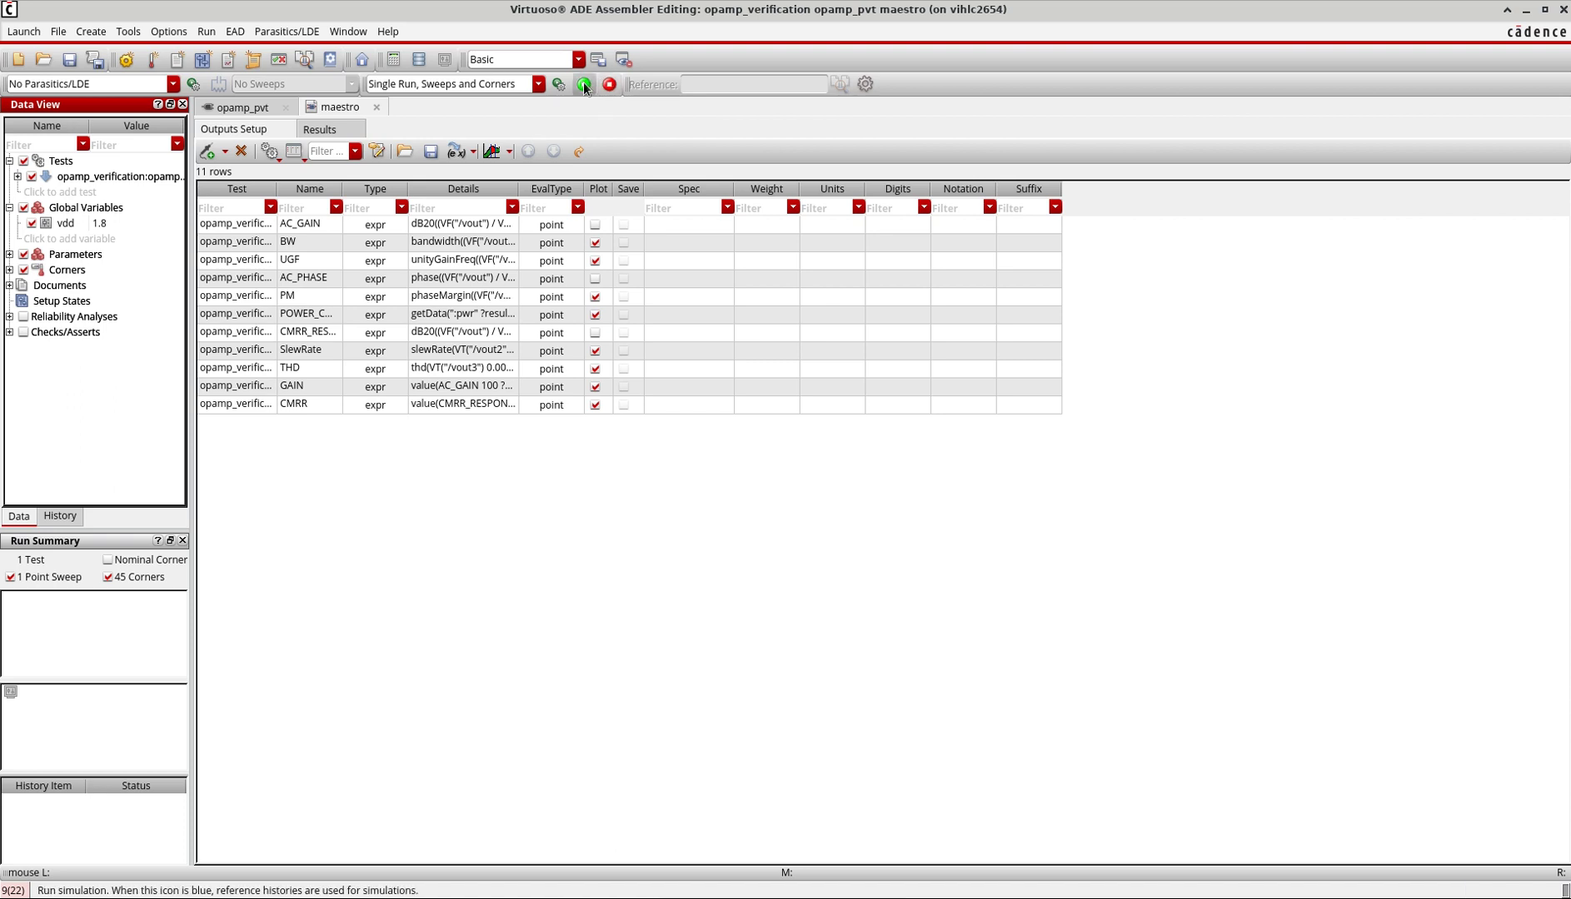
{"action": "left_click", "coordinate": [9, 270]}
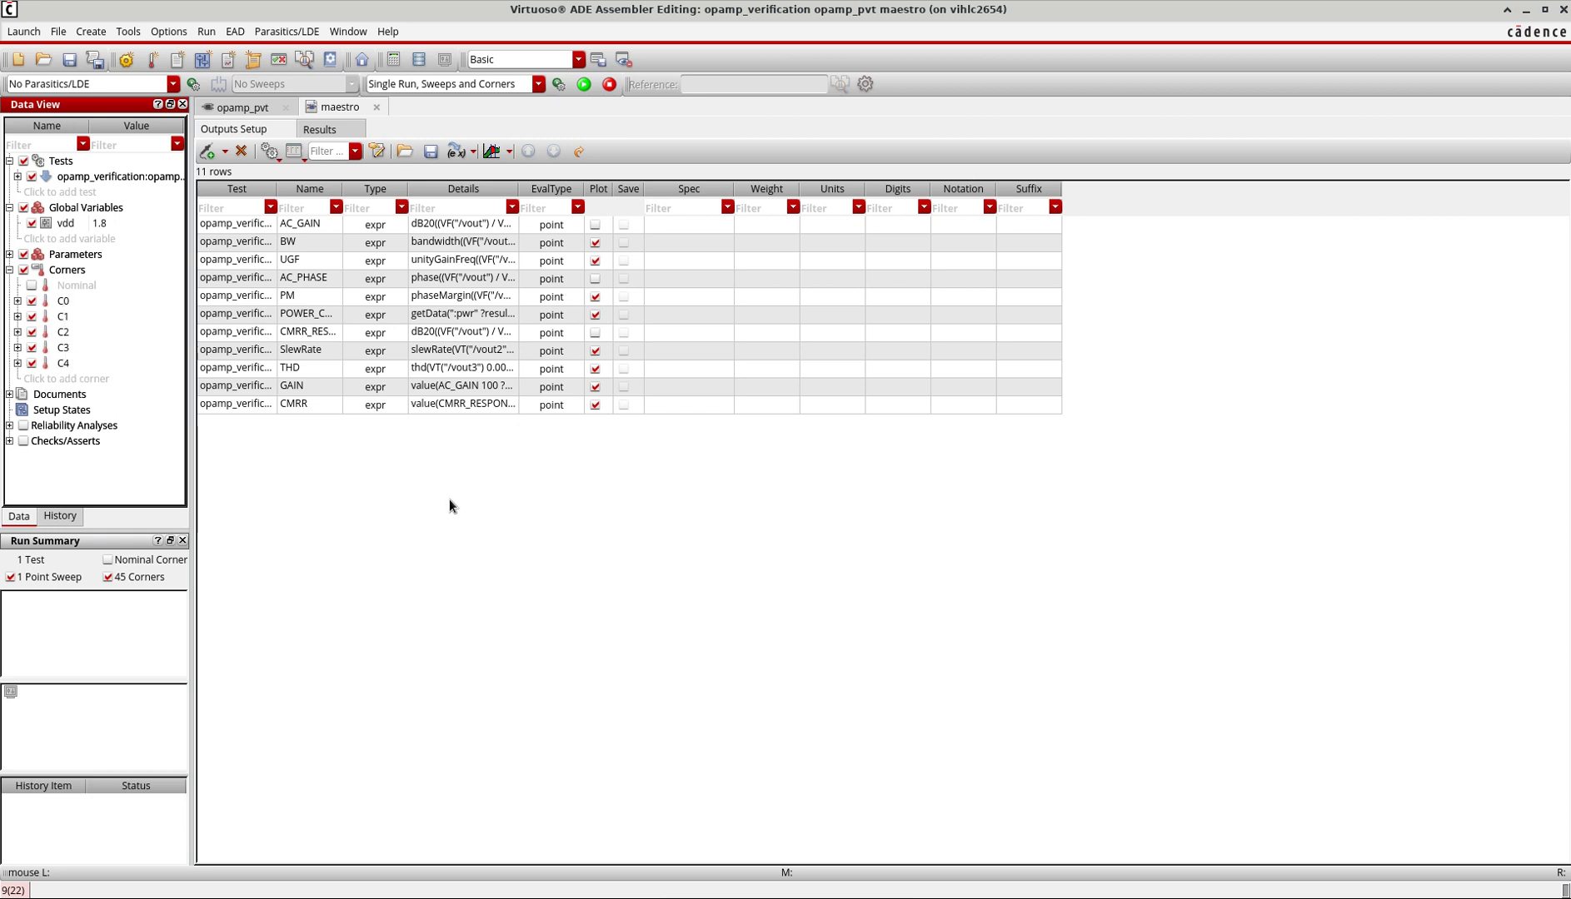
{"action": "left_click", "coordinate": [584, 83]}
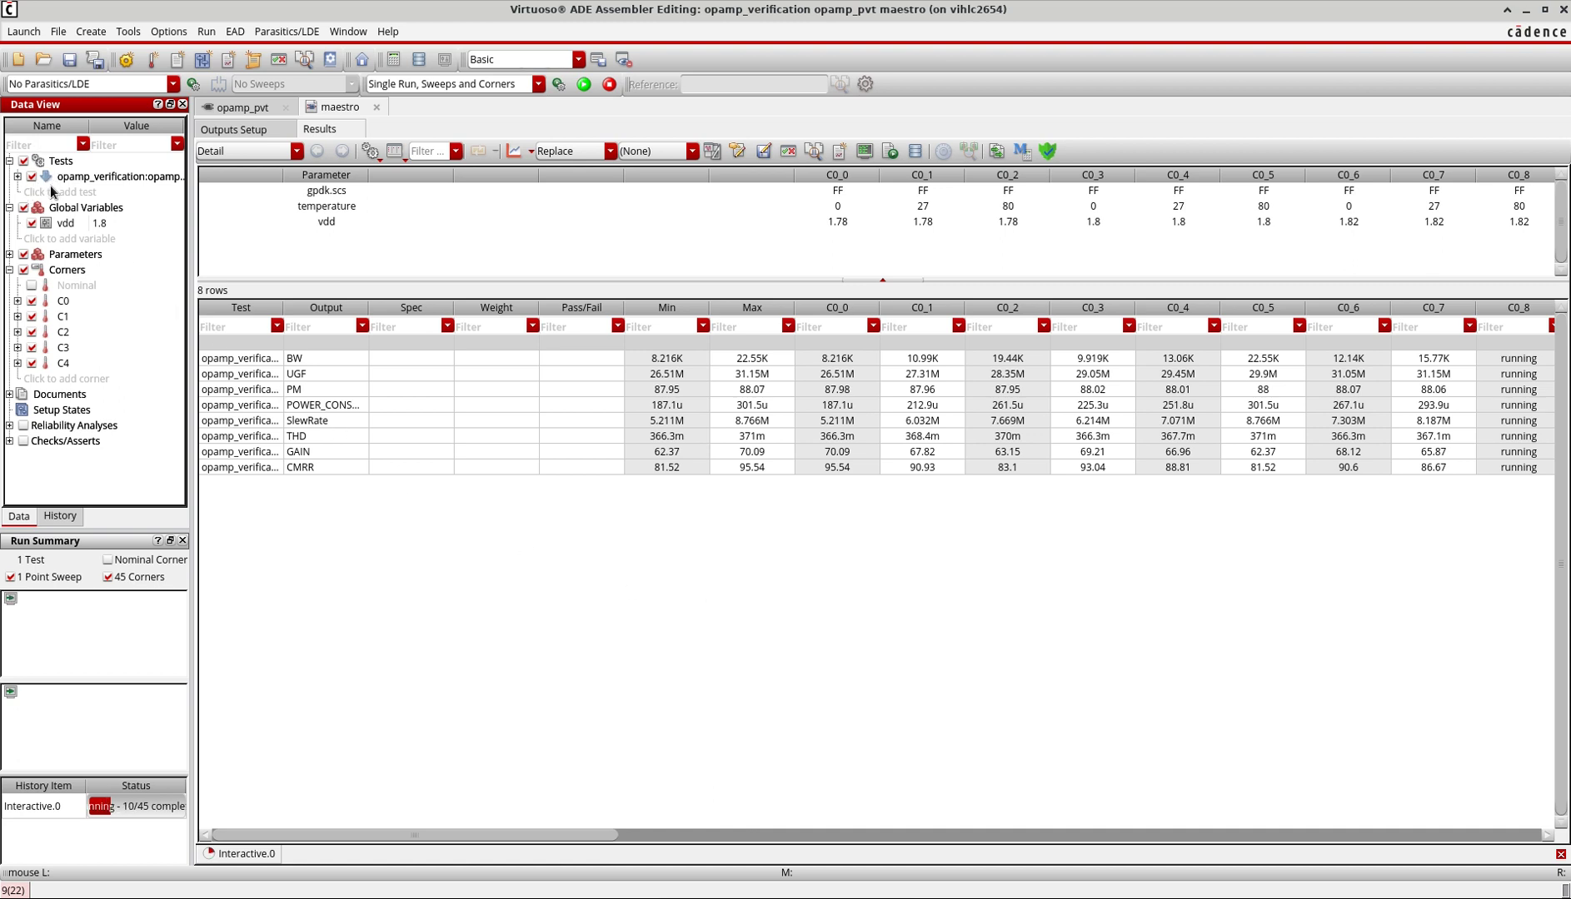
Open the opamp_pvt test in ADE Explorer to view its setup, and return to ADE Assembler
{"action": "mouse_move", "coordinate": [48, 184]}
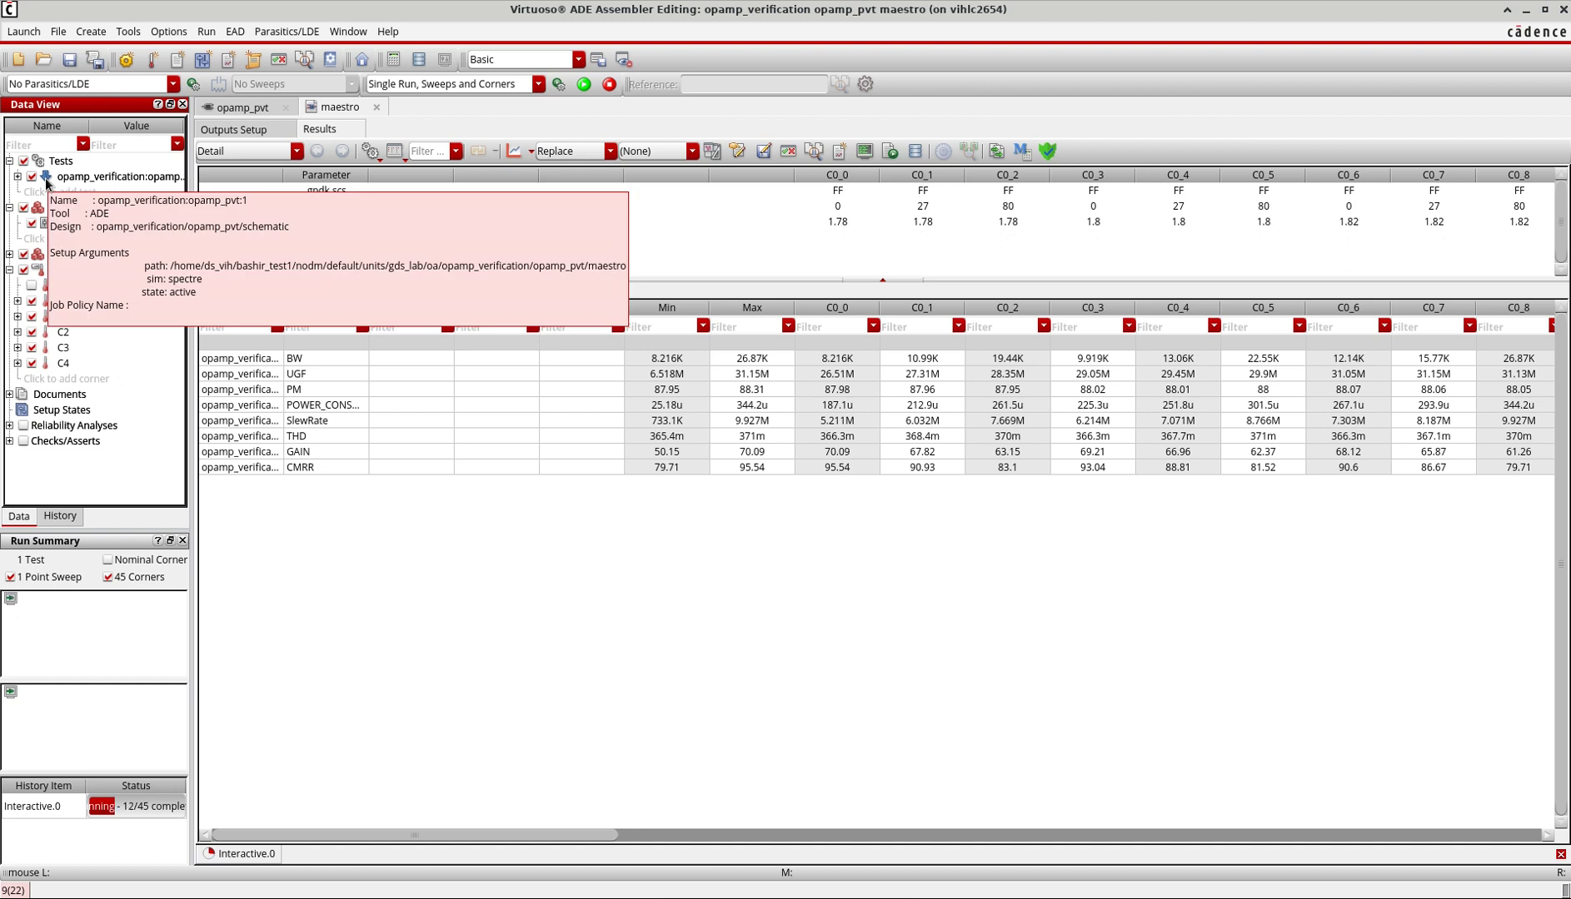
{"action": "double_click", "coordinate": [47, 182]}
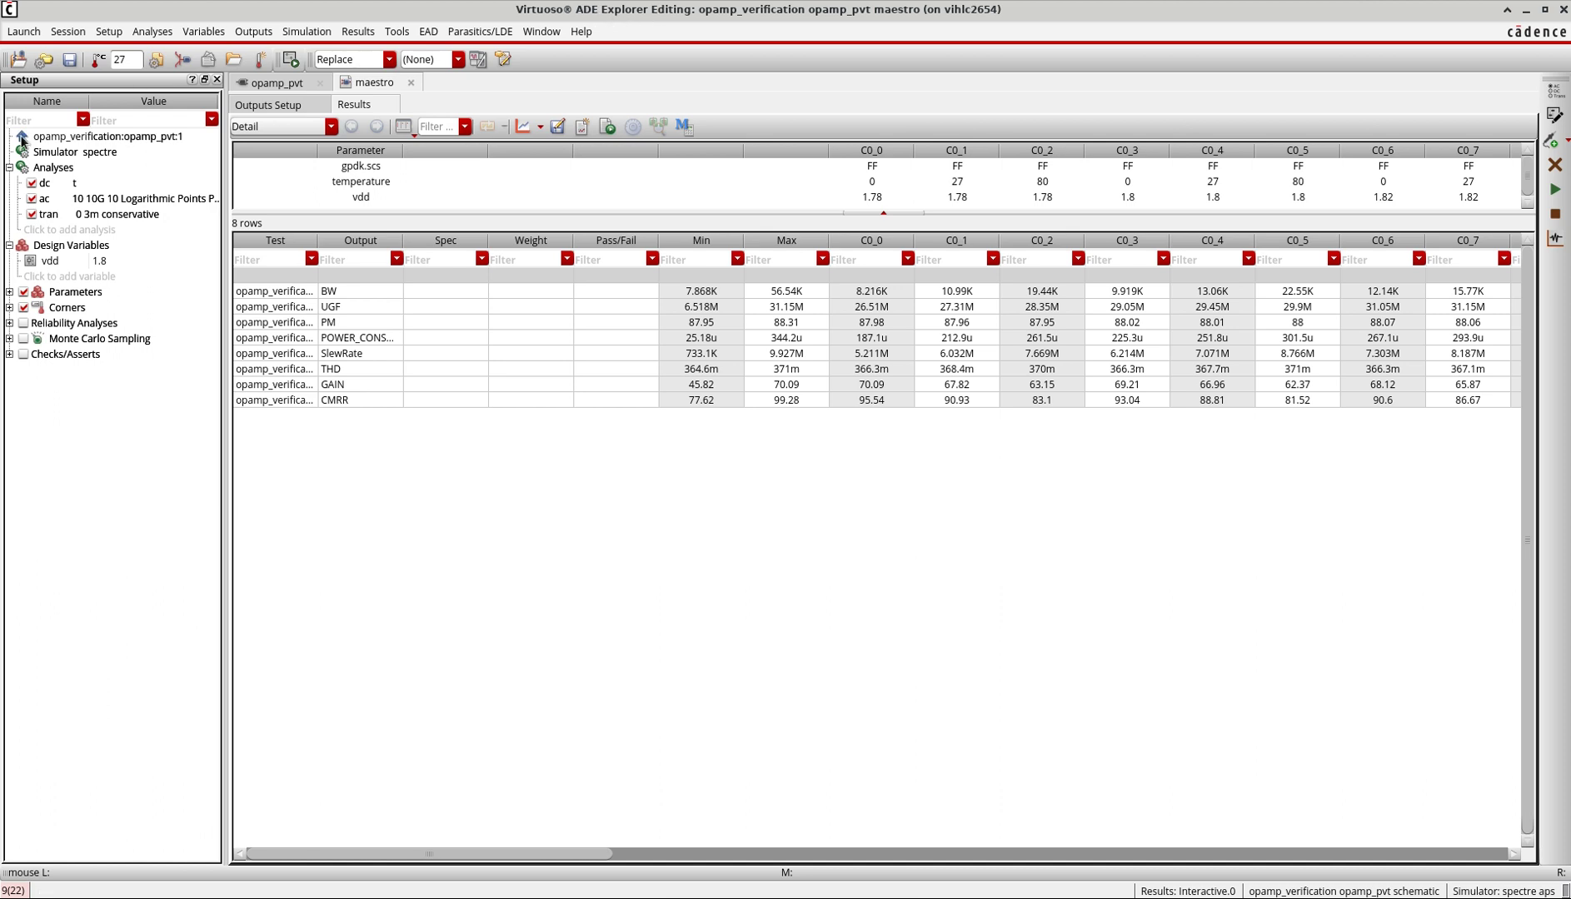
{"action": "mouse_move", "coordinate": [22, 140]}
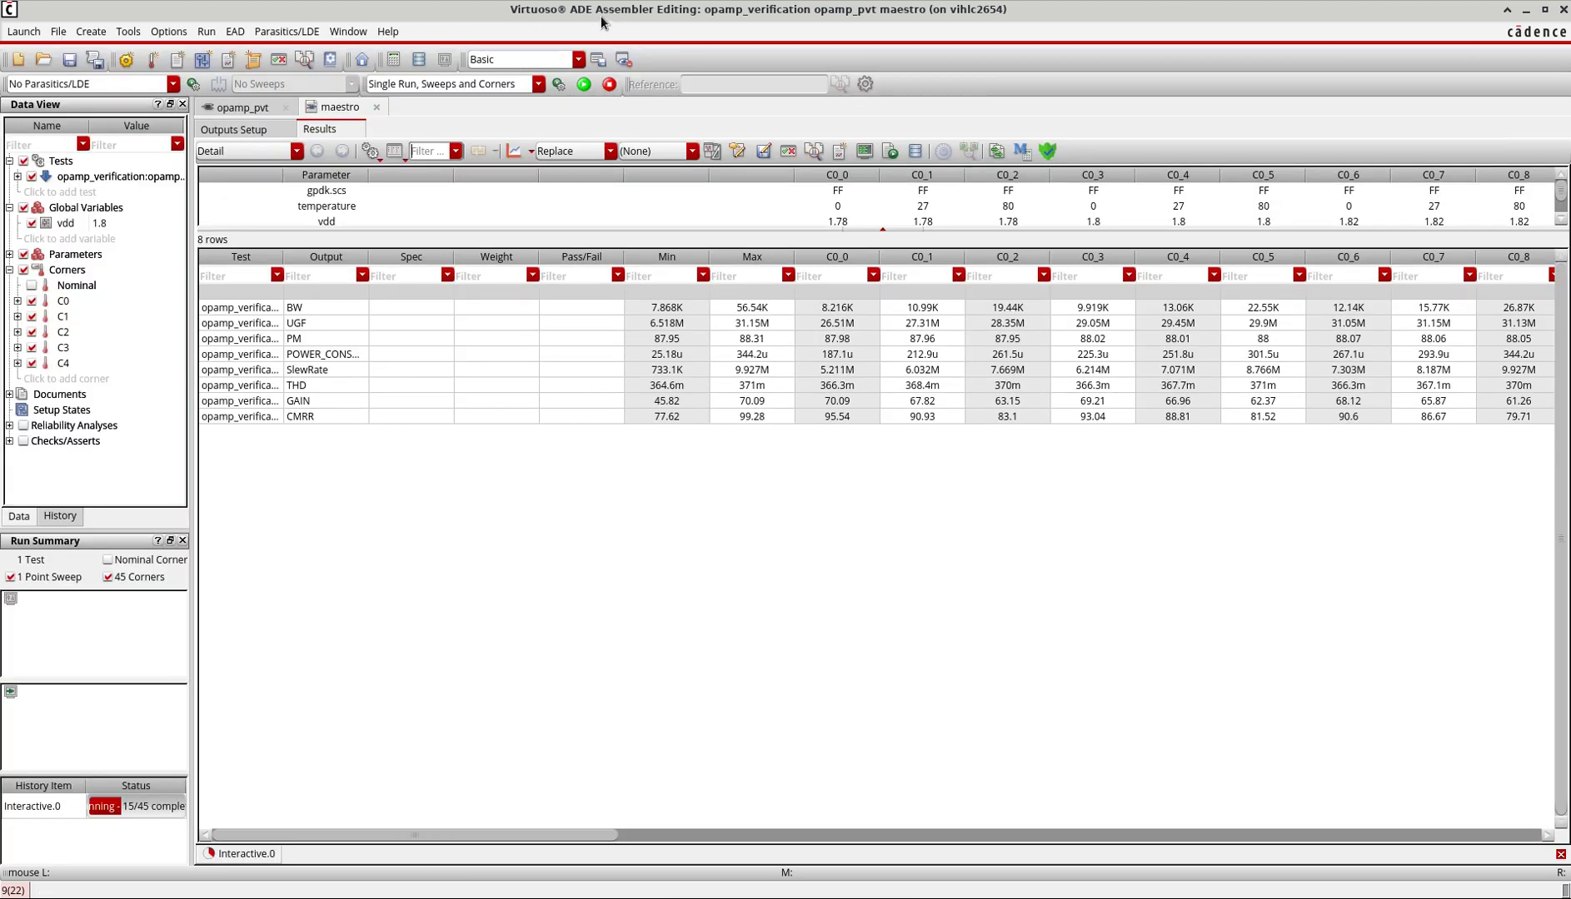
Close the plot window of the finished corner simulation to view the results table in ADE Assembler
{"action": "left_click", "coordinate": [23, 32]}
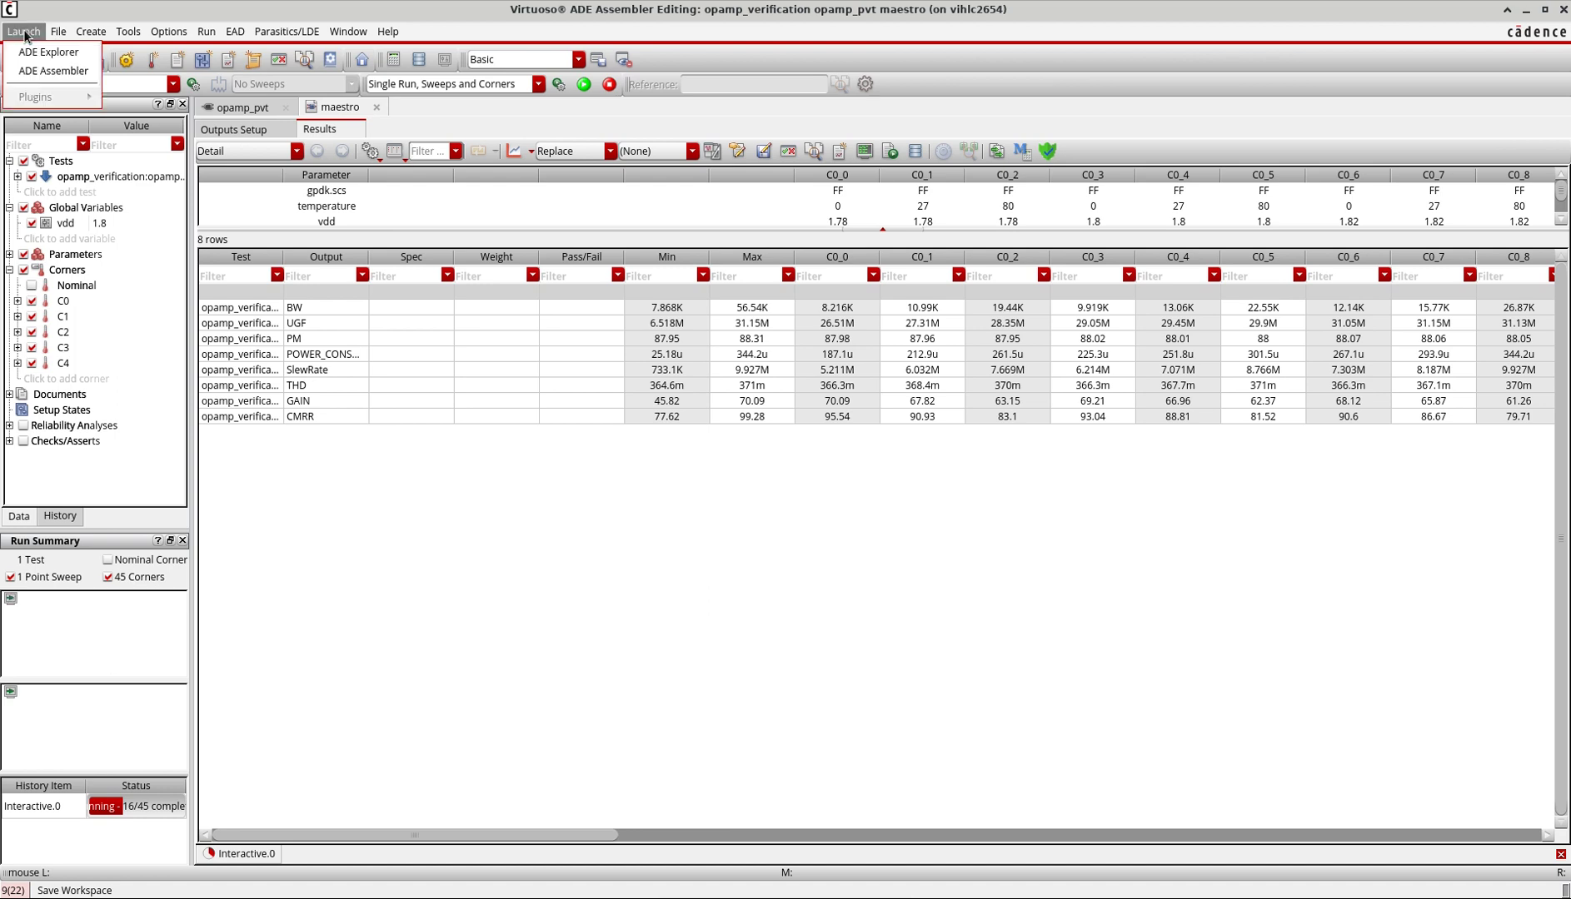
{"action": "left_click", "coordinate": [96, 234]}
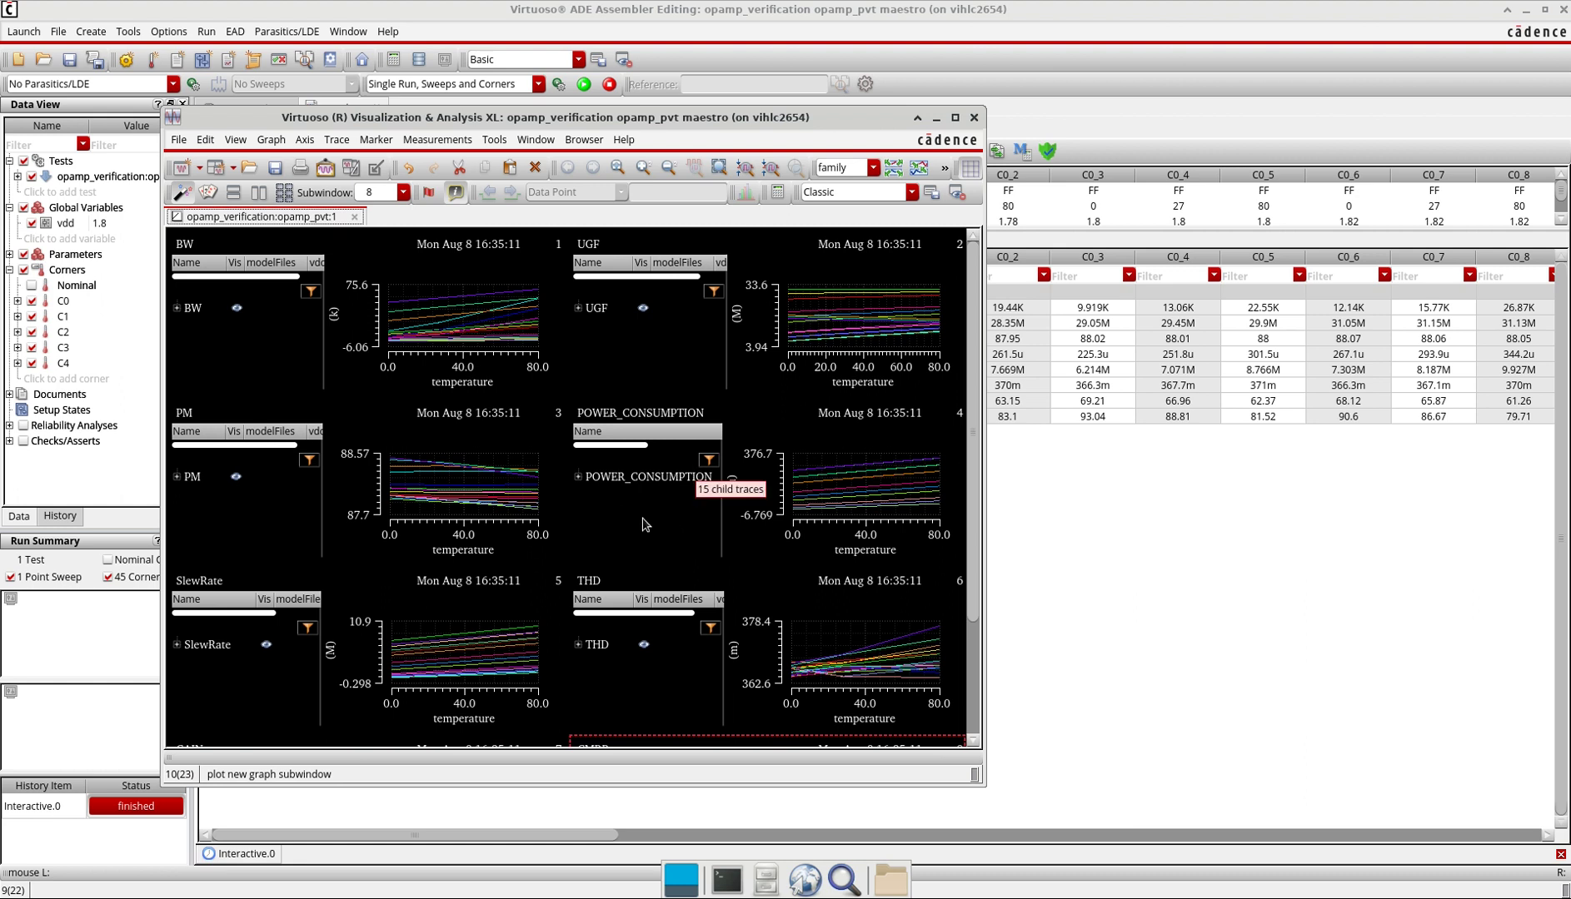
{"action": "left_click", "coordinate": [973, 117]}
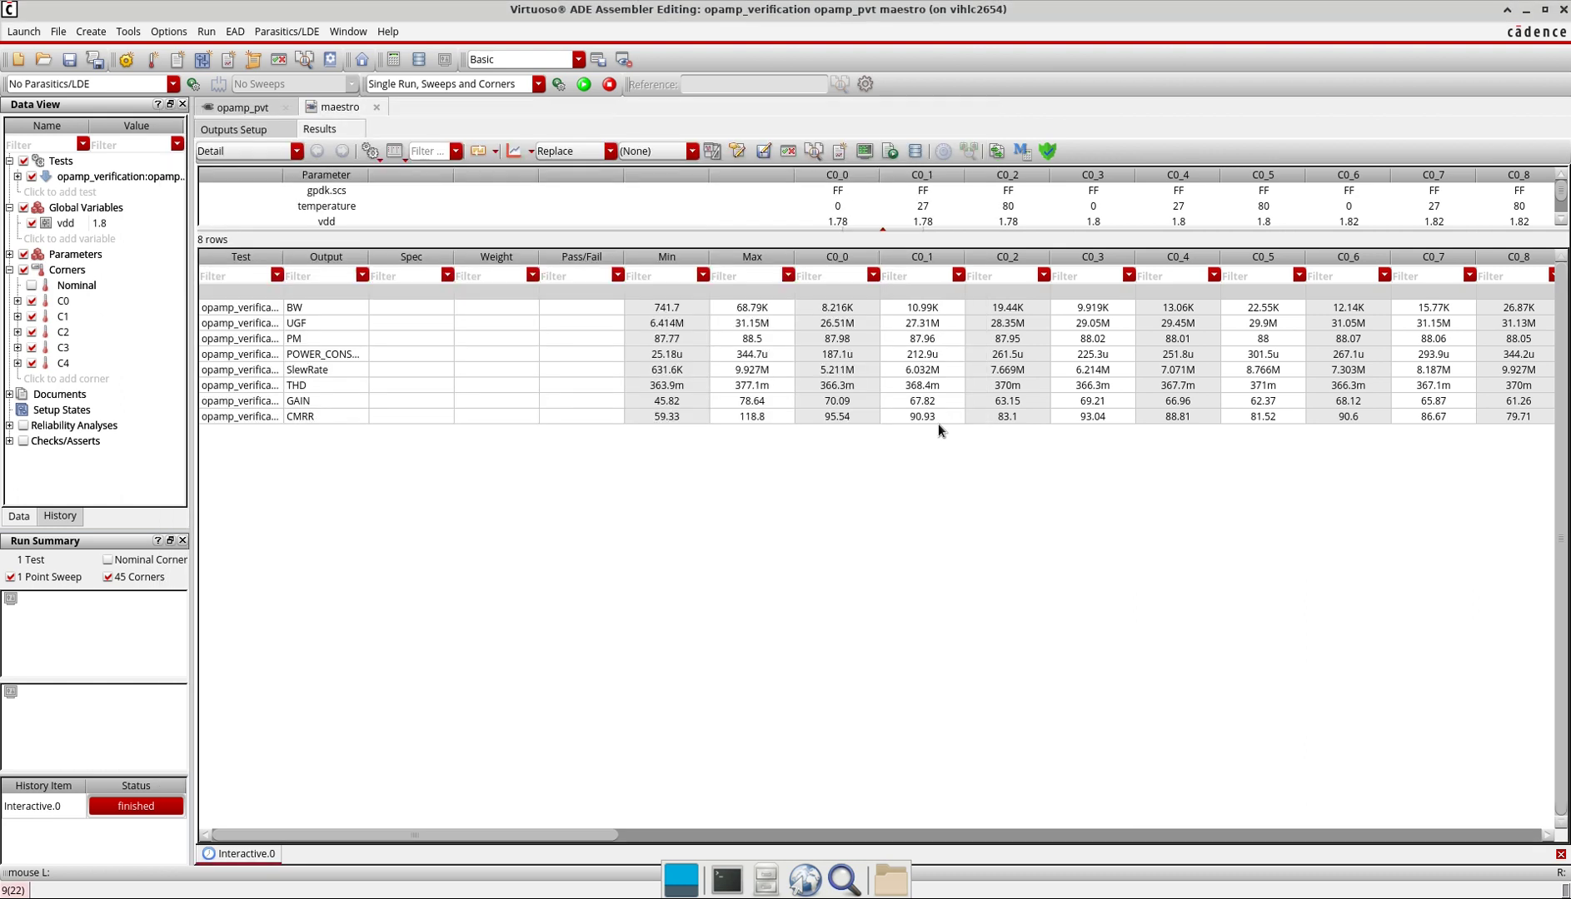